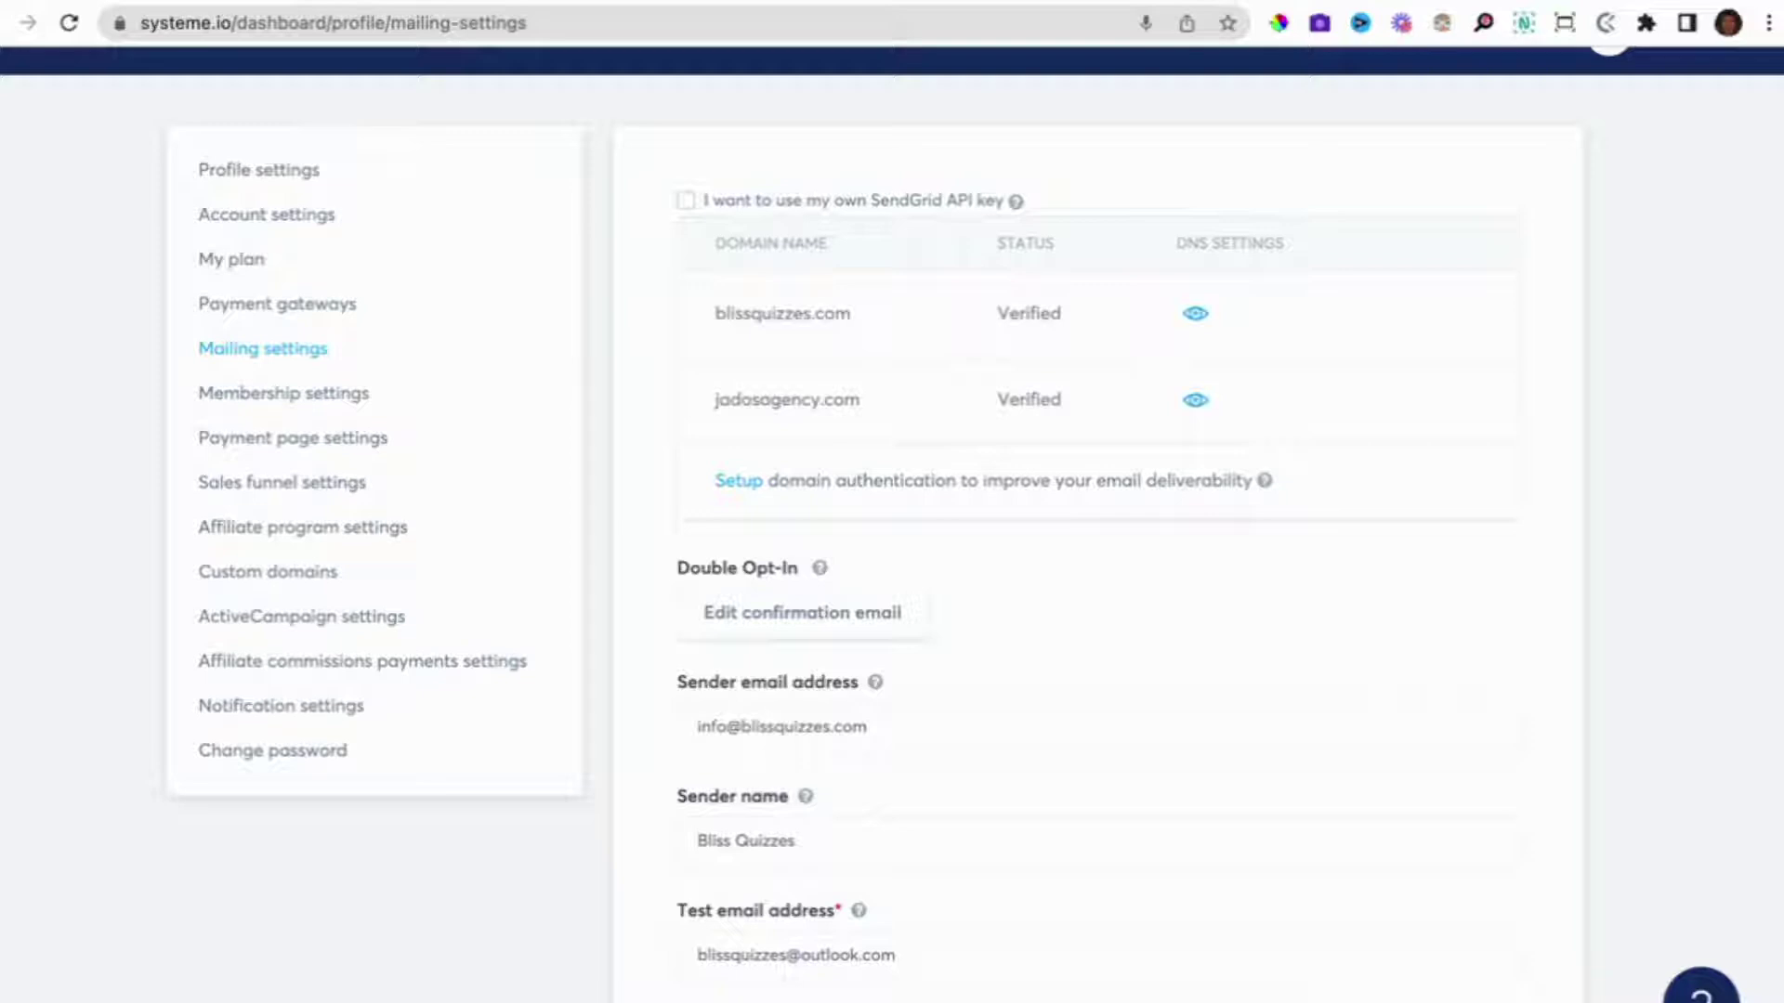
# Scroll through the systeme.io mailing settings to review both verified domains and the sender fields.
pyautogui.scroll(-2, 892, 524)
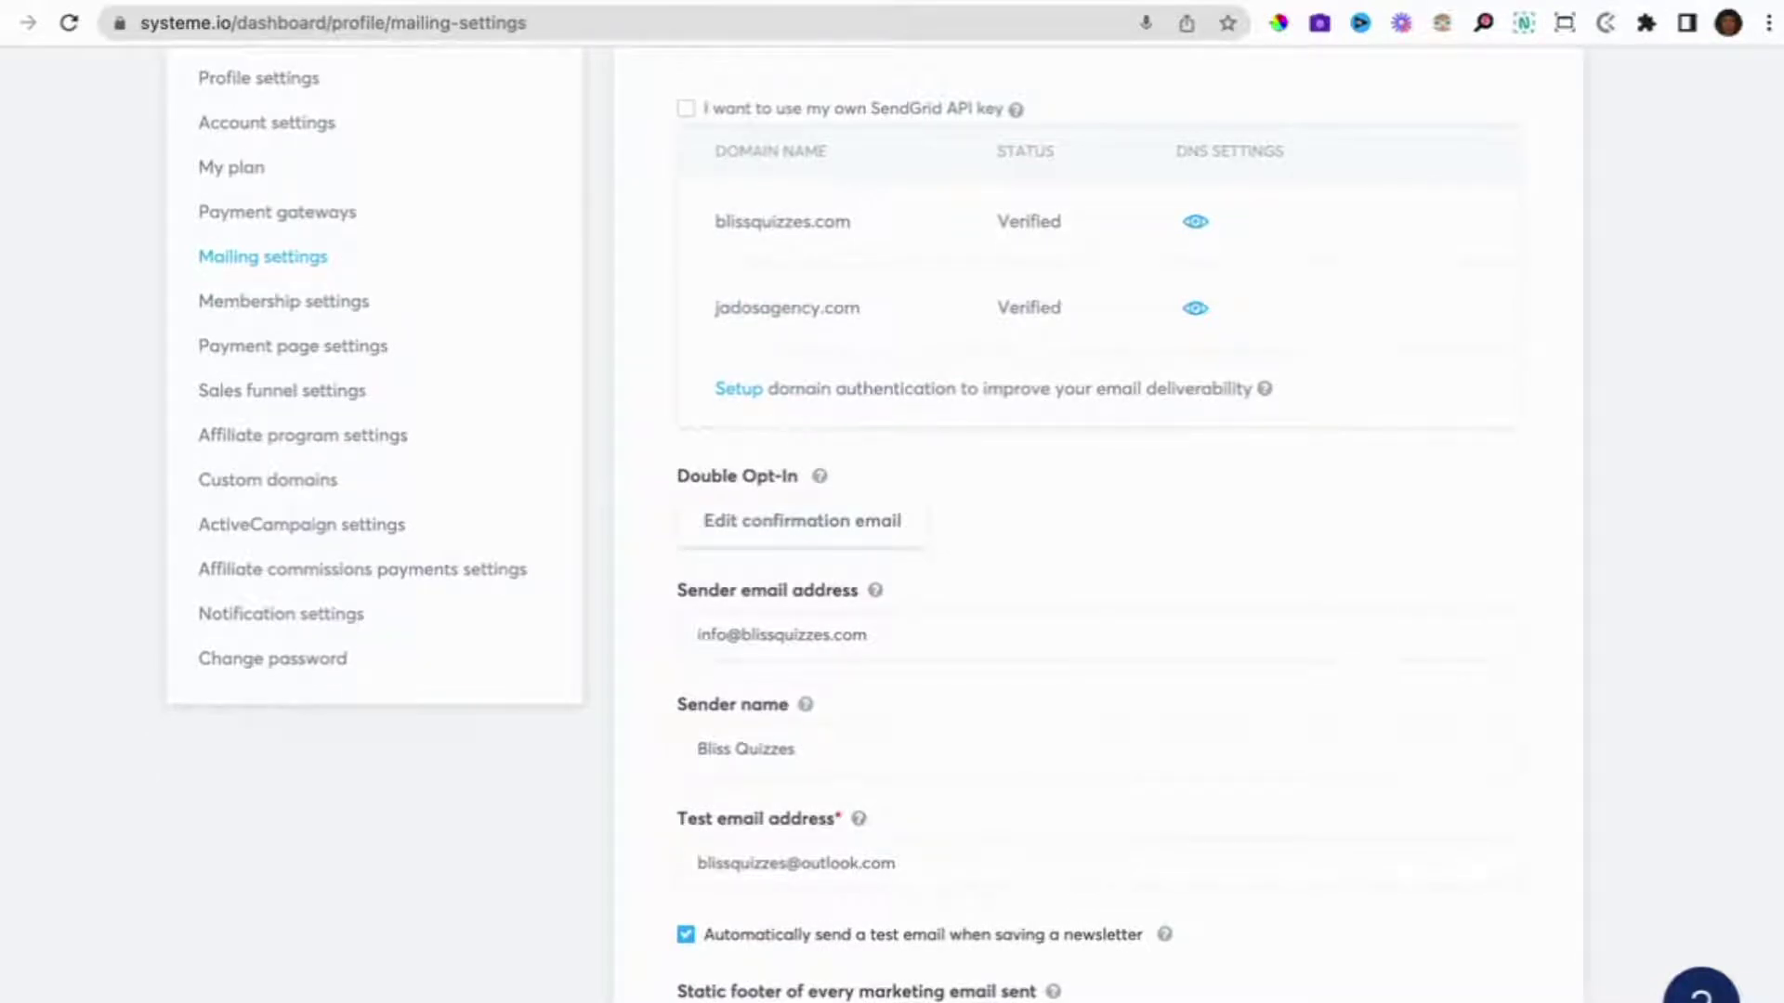
pyautogui.scroll(1, 877, 524)
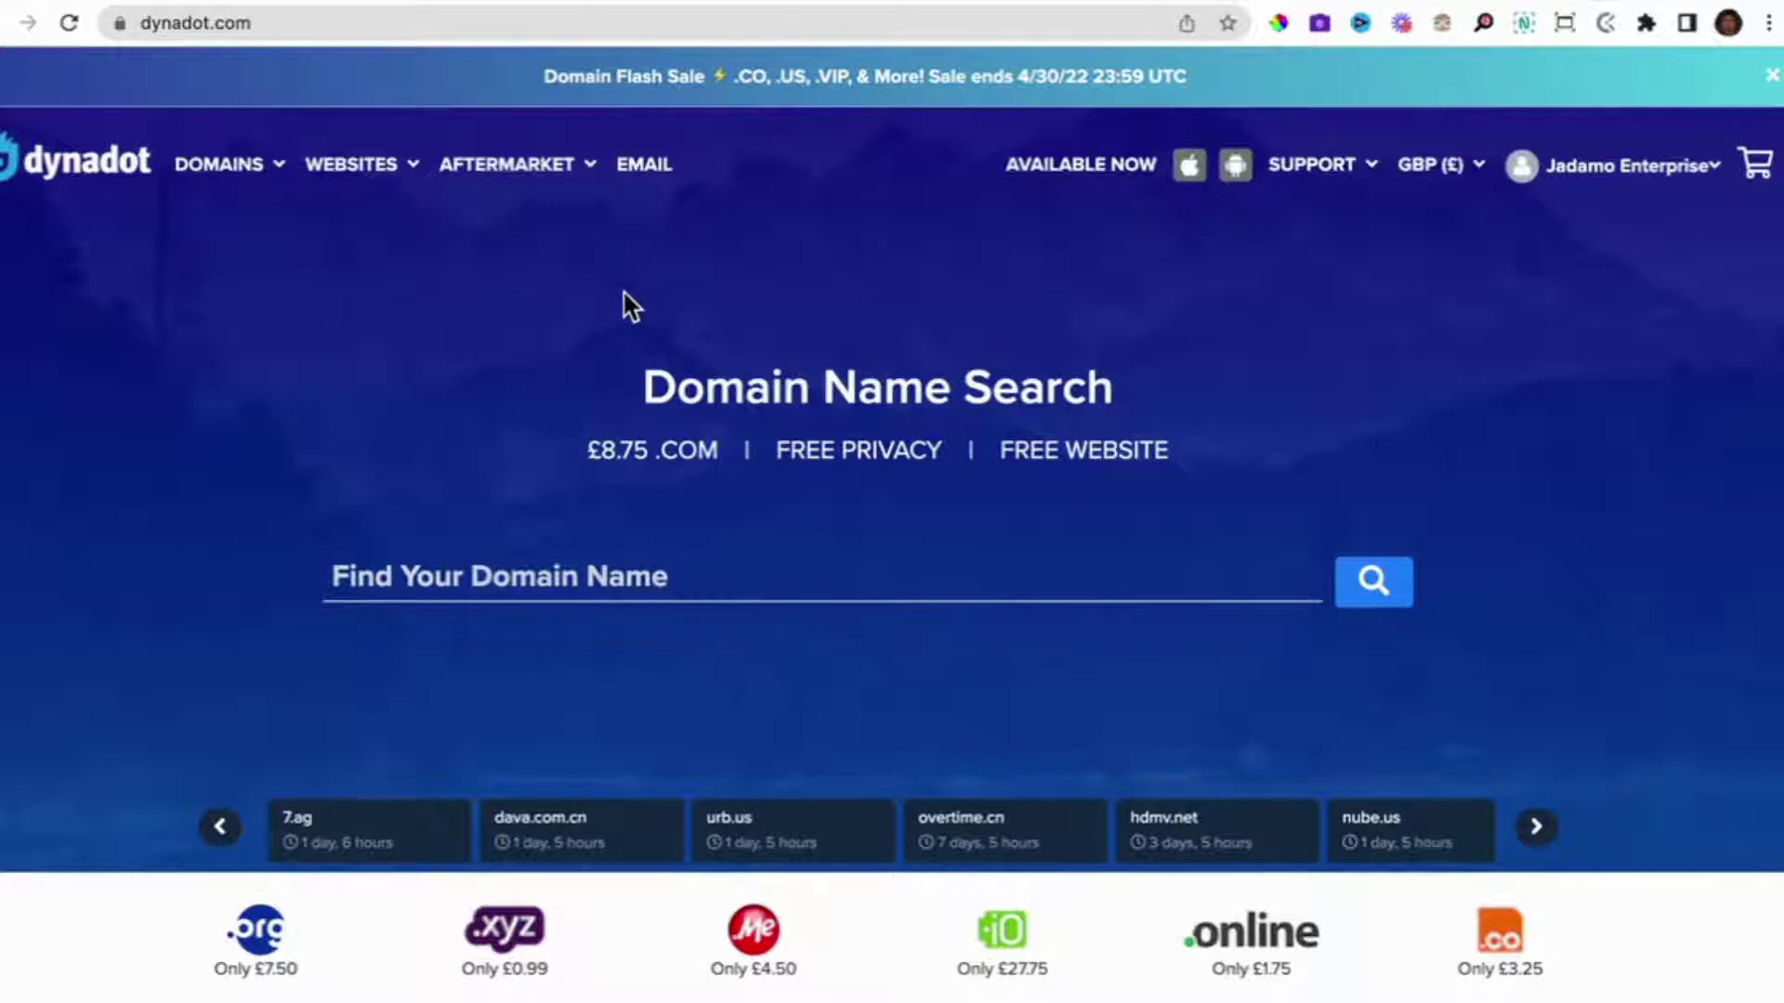
# Browse Dynadot's Email hosting page with its £12.99/yr custom email address offer.
pyautogui.scroll(-1, 621, 303)
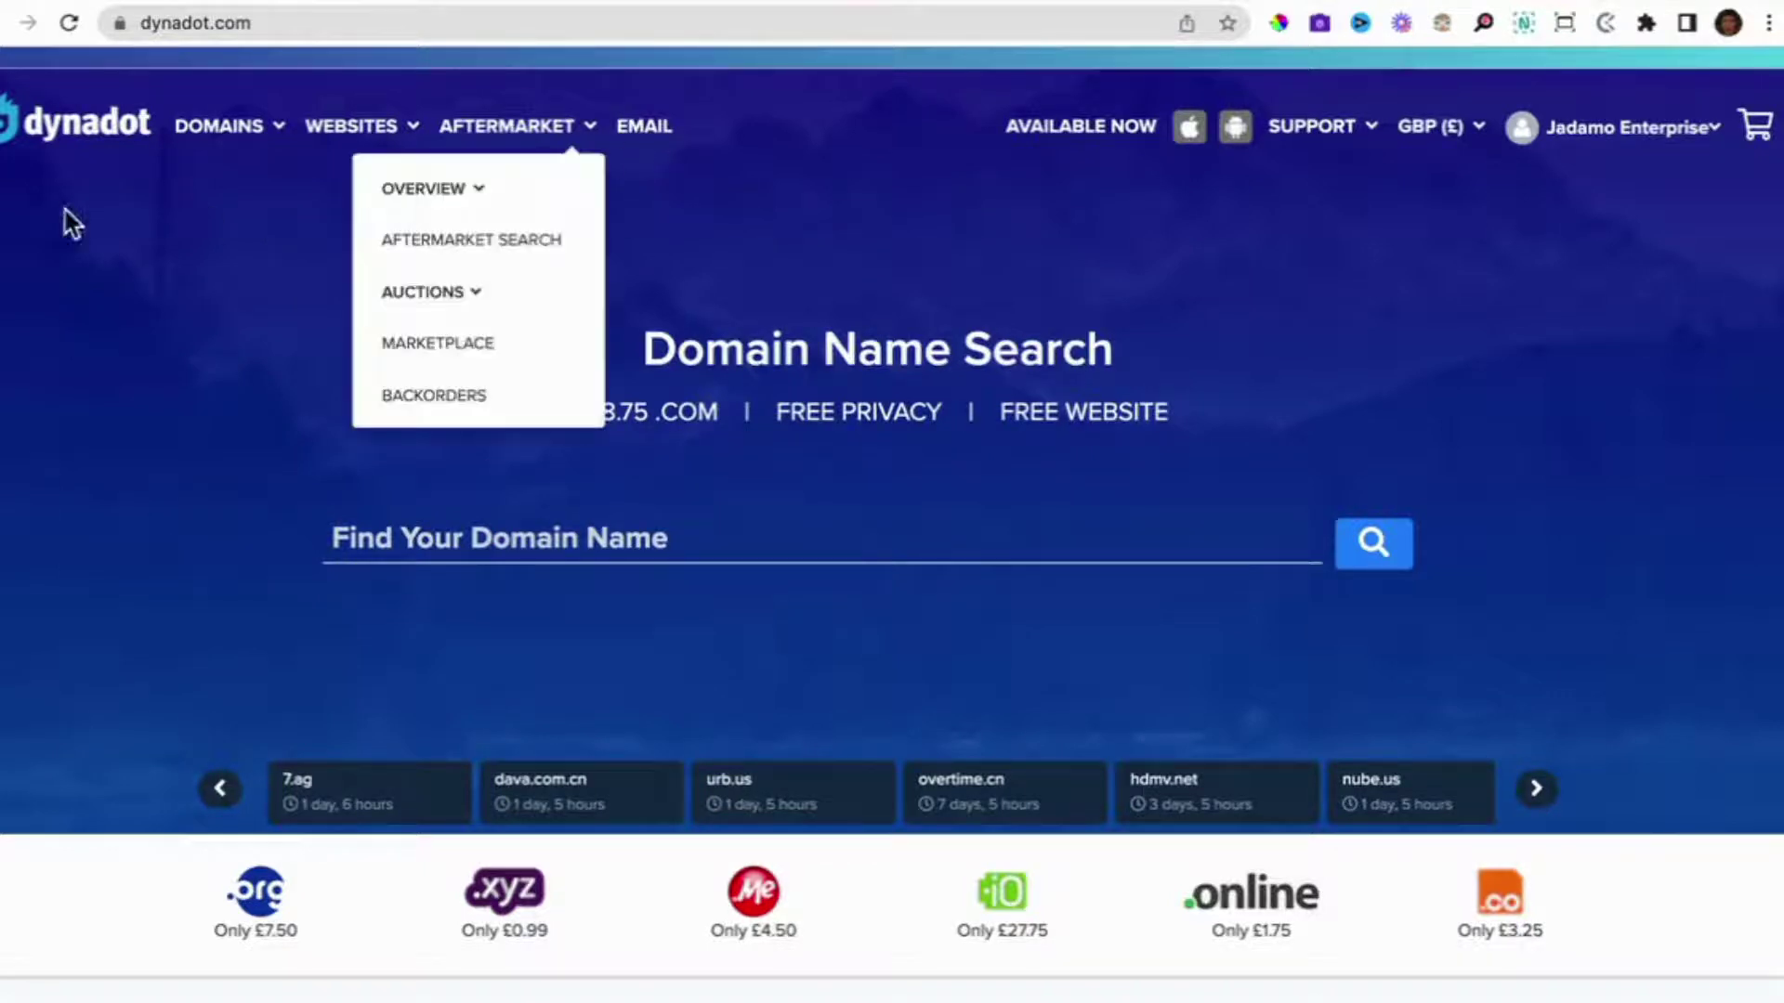
pyautogui.click(641, 128)
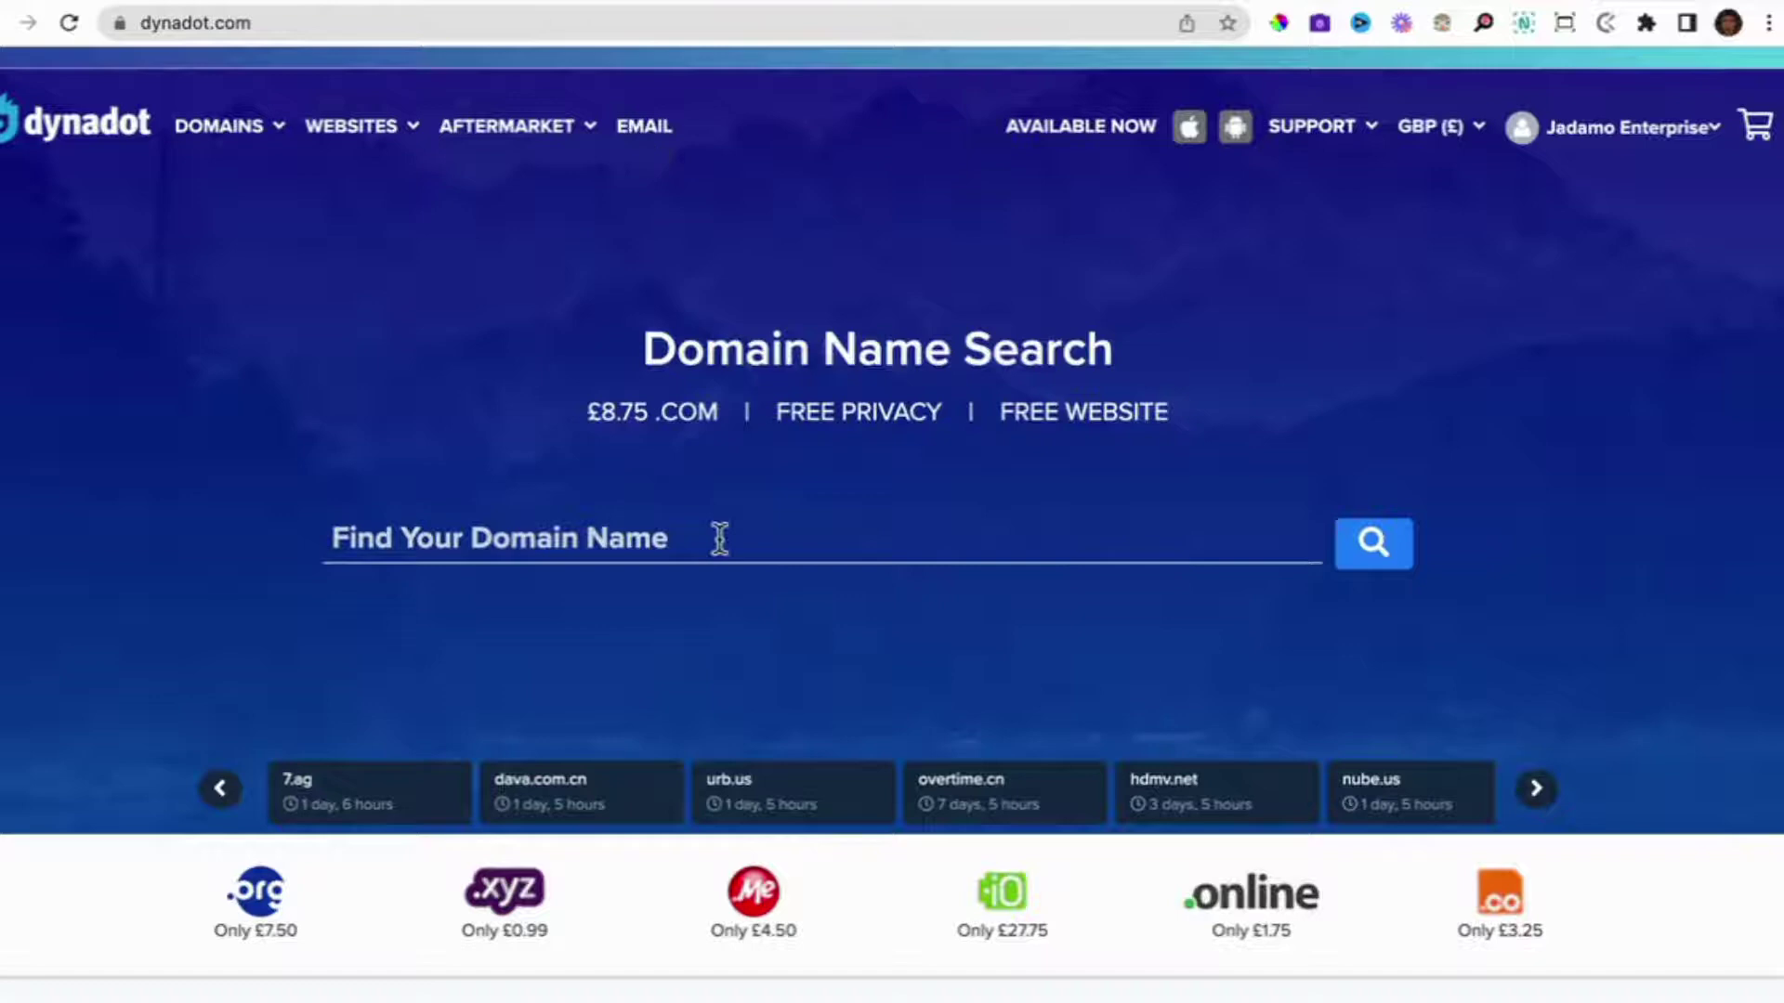
pyautogui.scroll(-3, 720, 537)
pyautogui.scroll(-10, 720, 537)
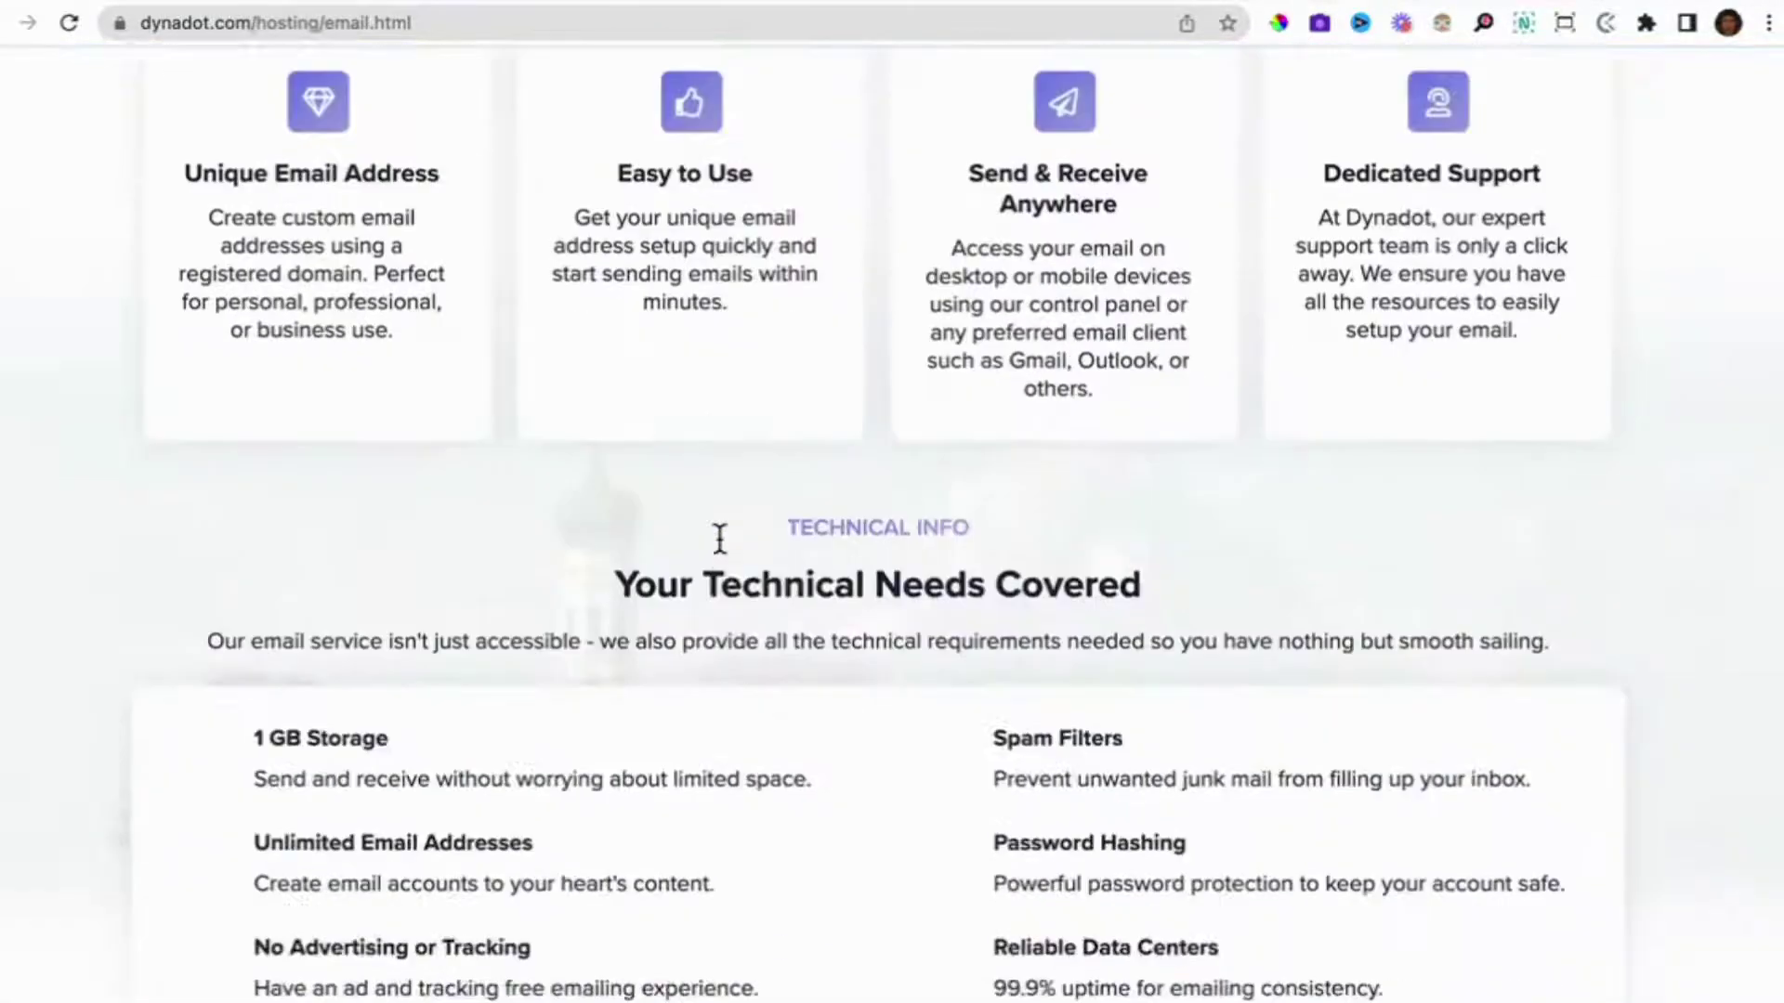
pyautogui.scroll(15, 720, 537)
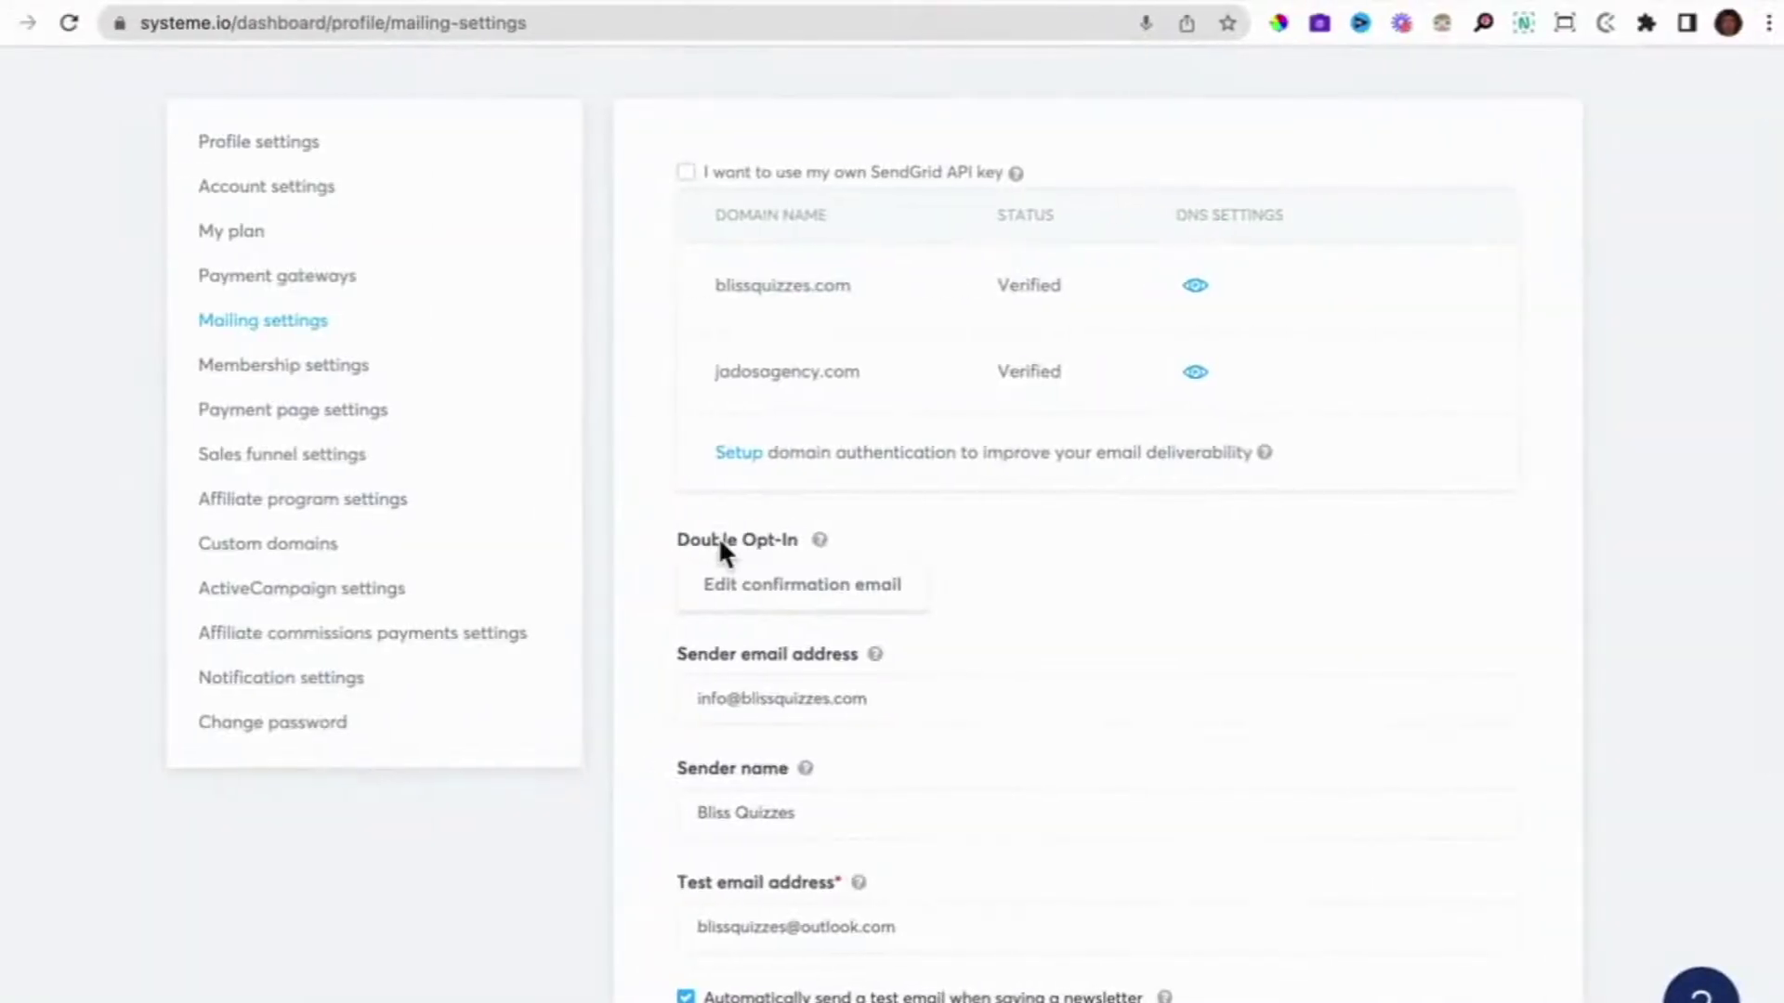
pyautogui.click(288, 546)
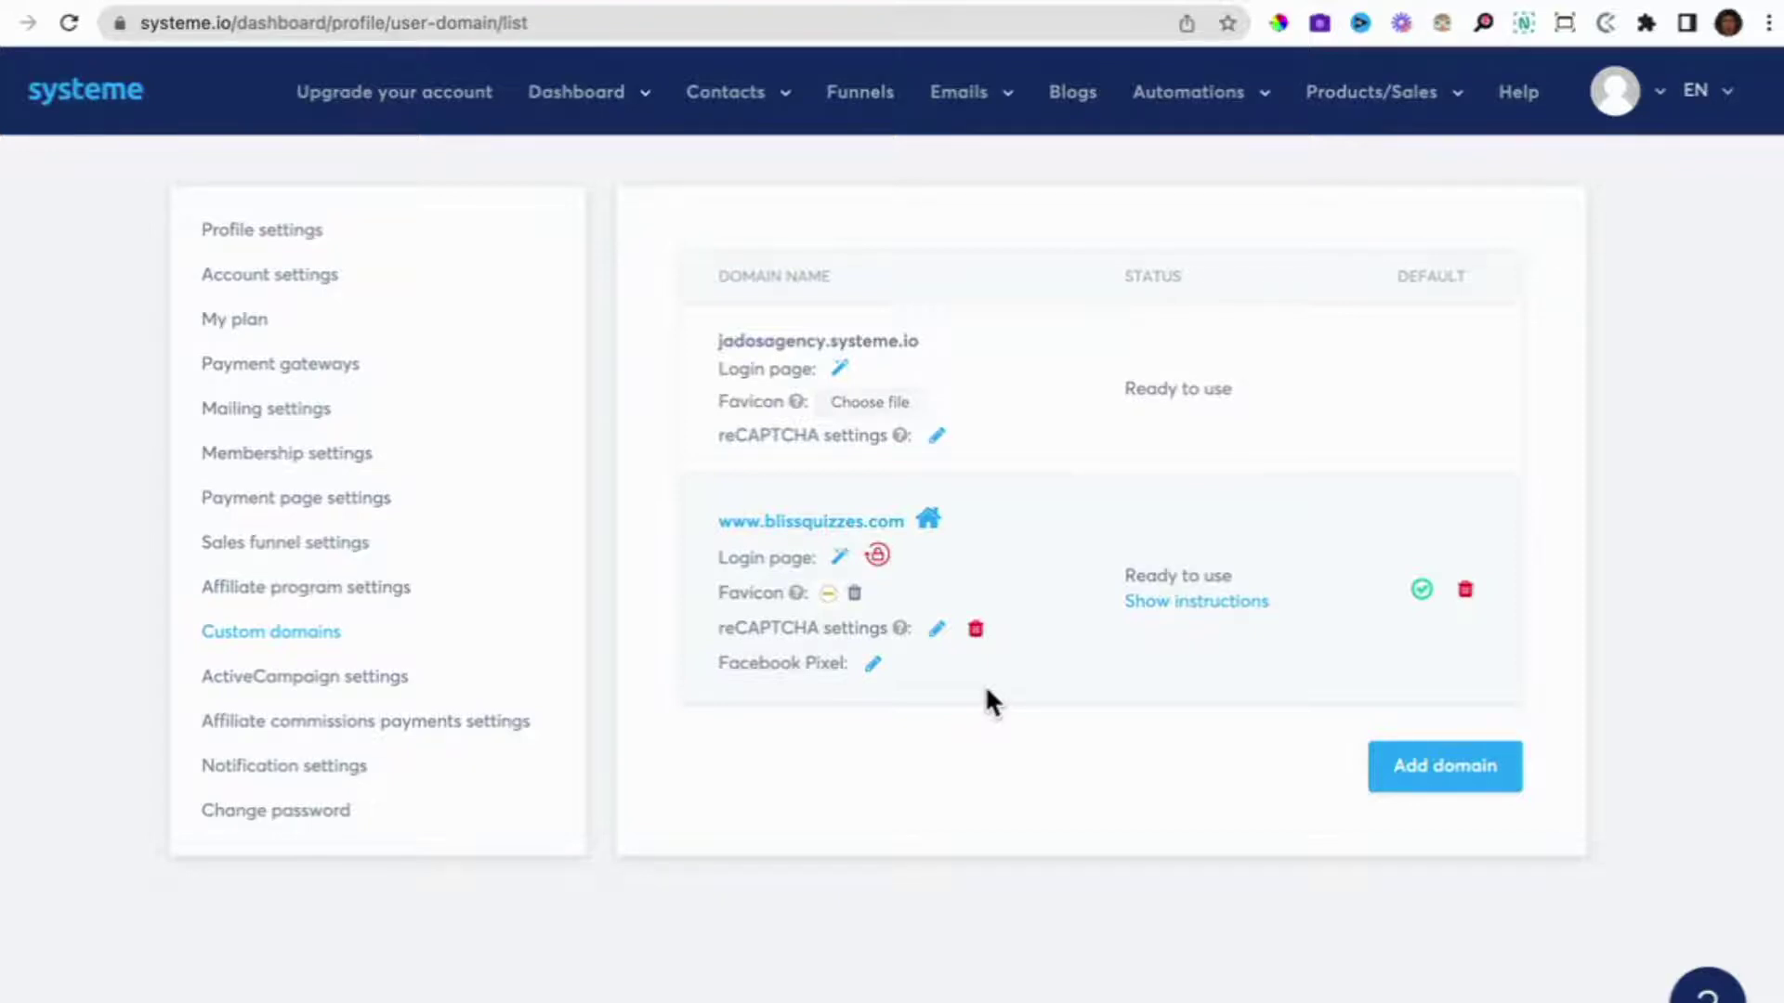
pyautogui.click(240, 413)
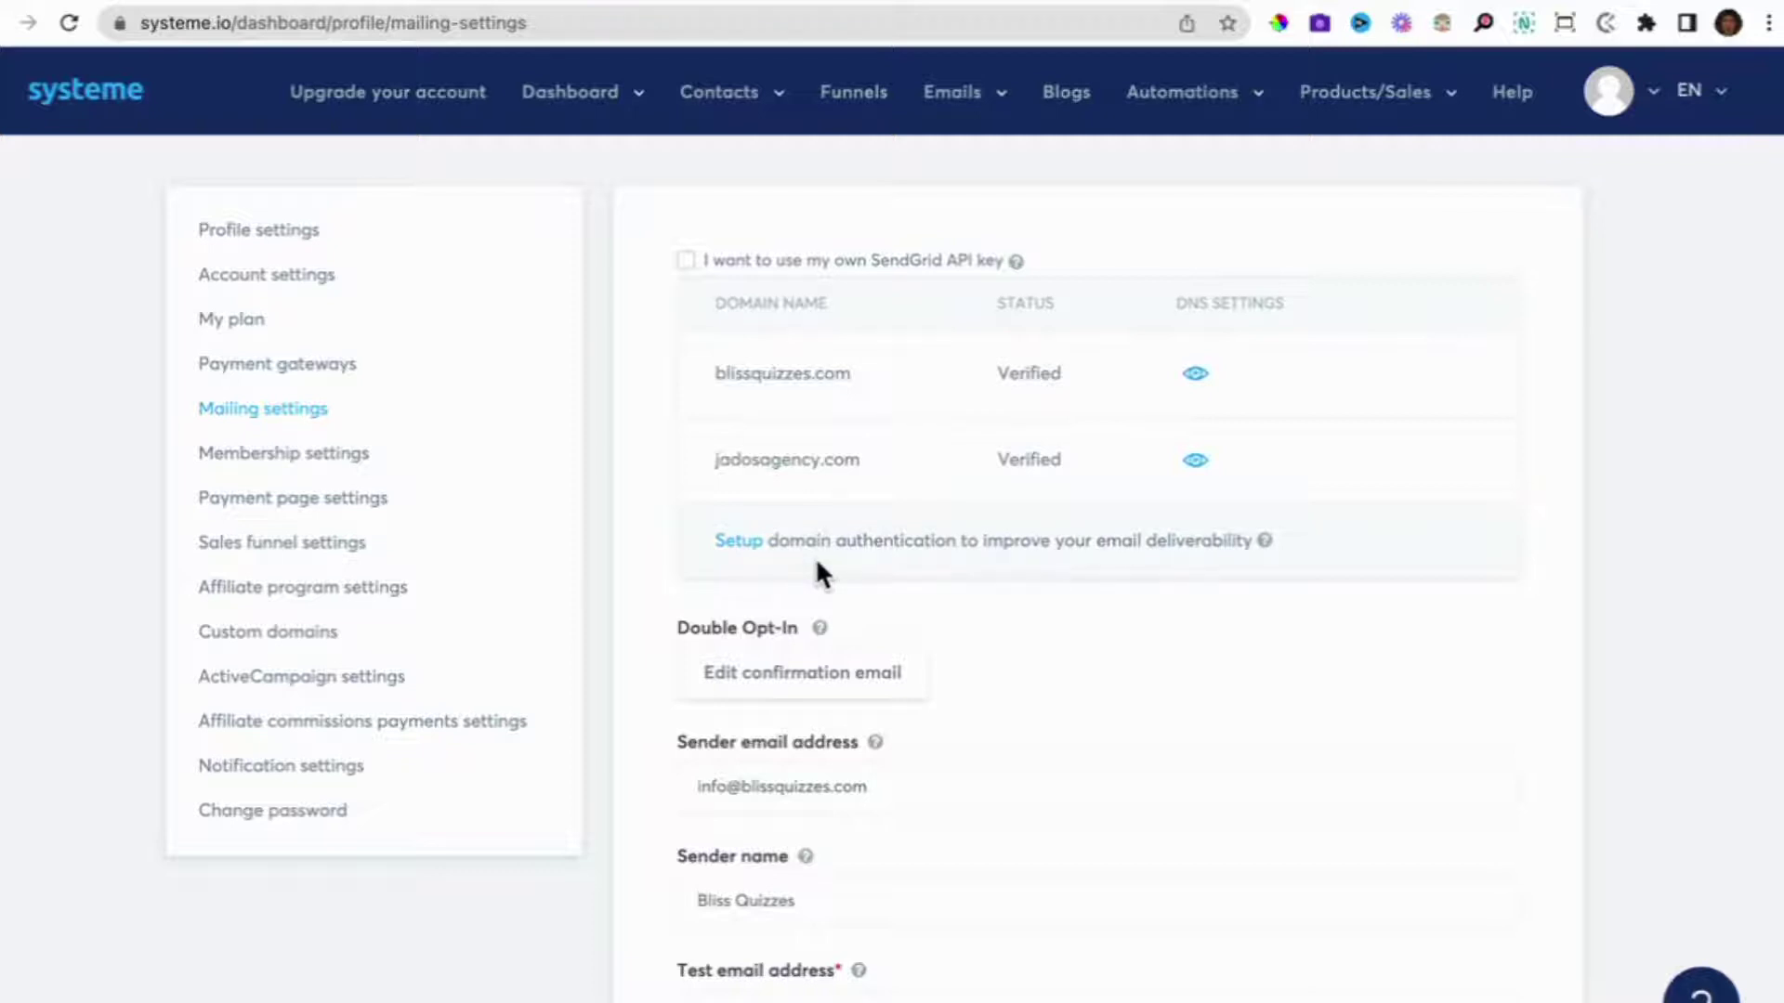
# Dismiss the new-domain dialog and show blissquizzes.com's three CNAME authentication records.
pyautogui.click(736, 548)
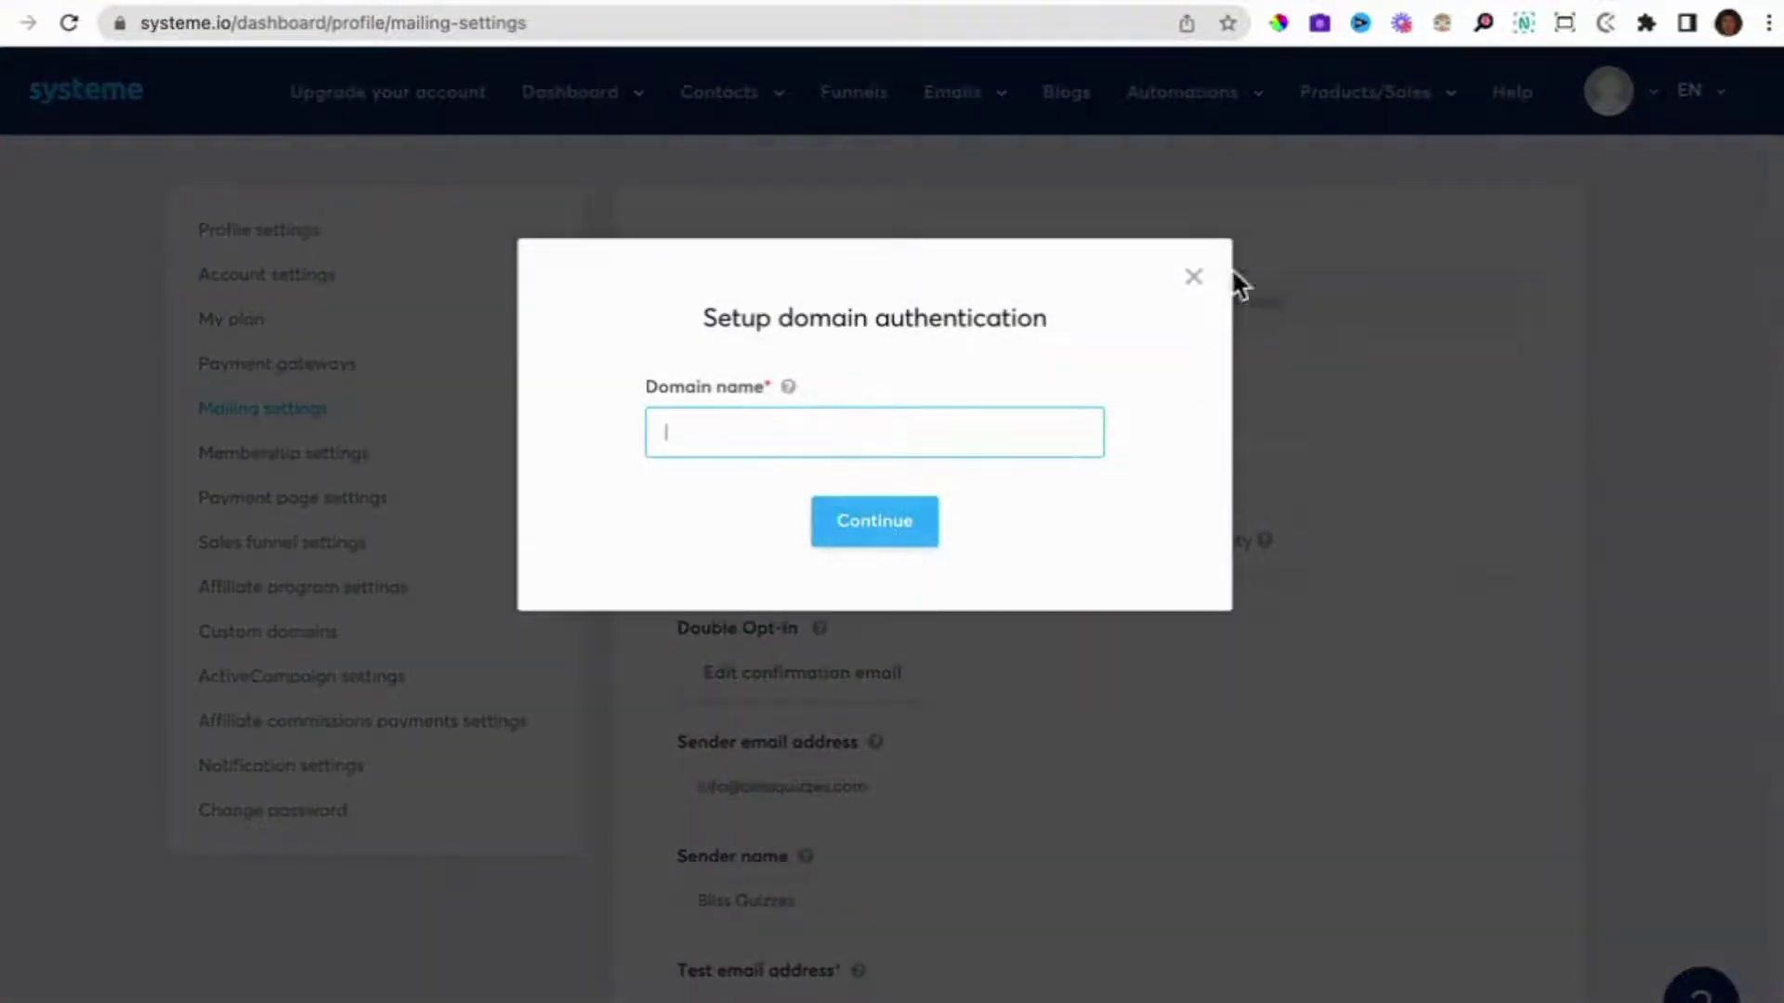
pyautogui.click(1194, 279)
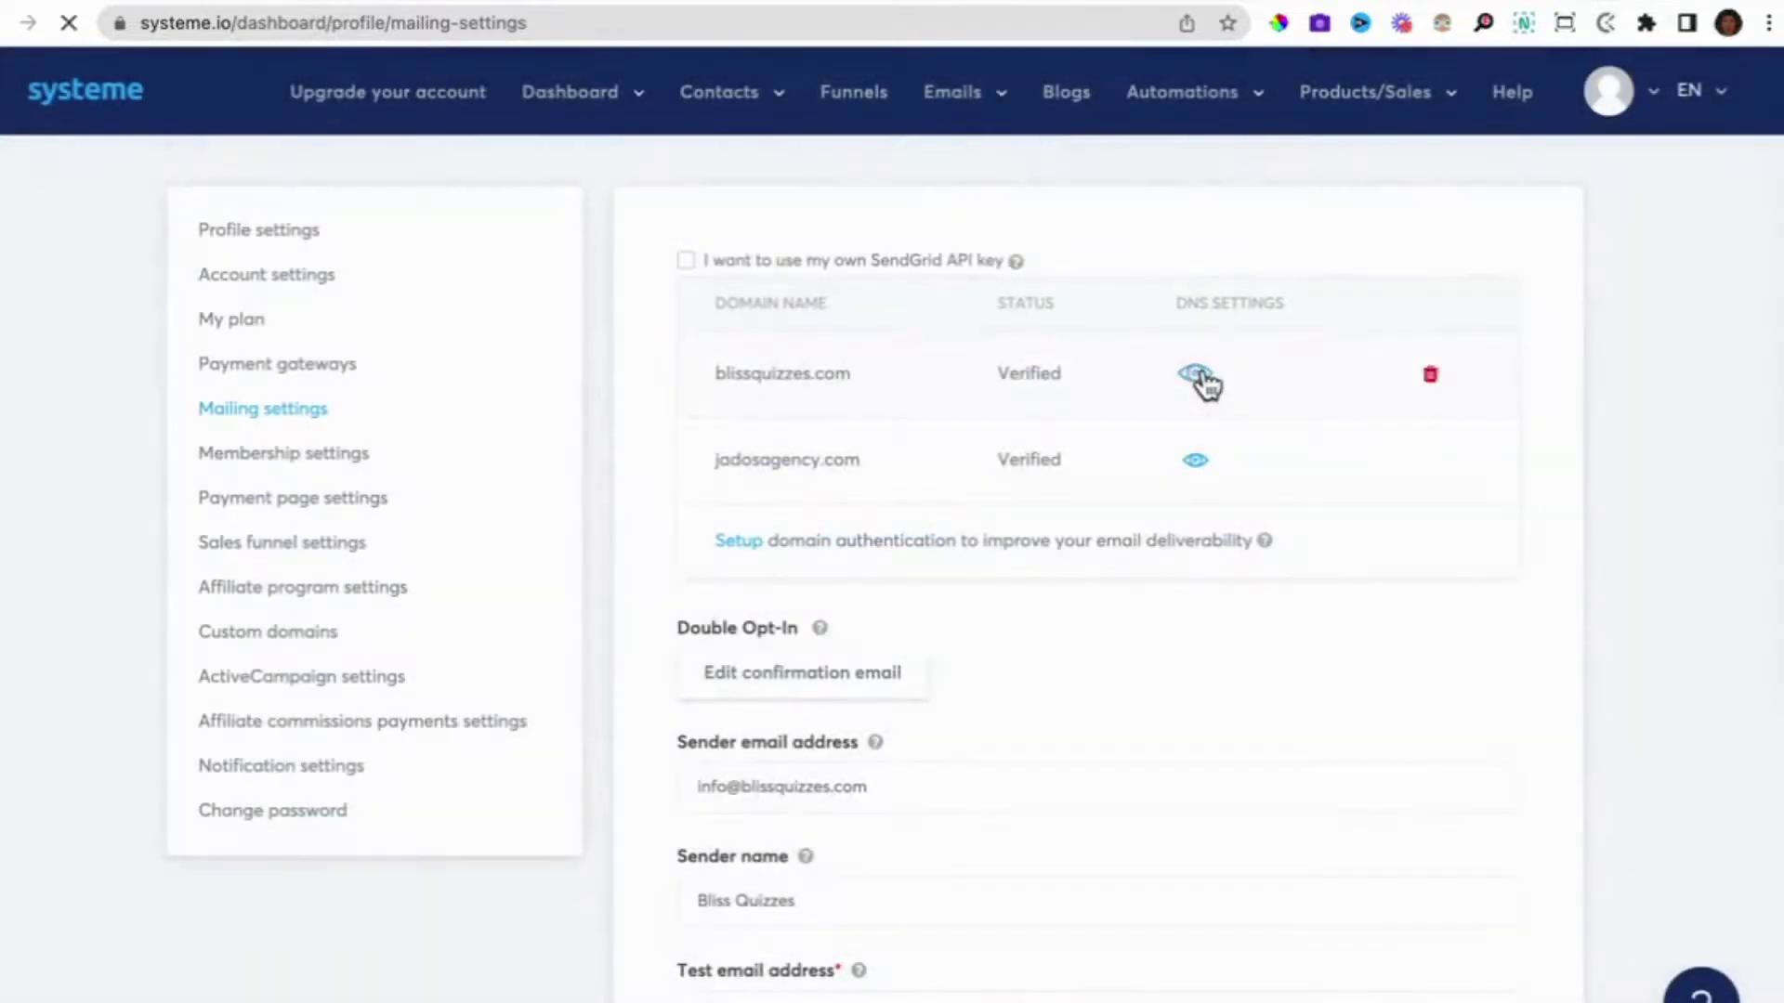
pyautogui.click(1198, 374)
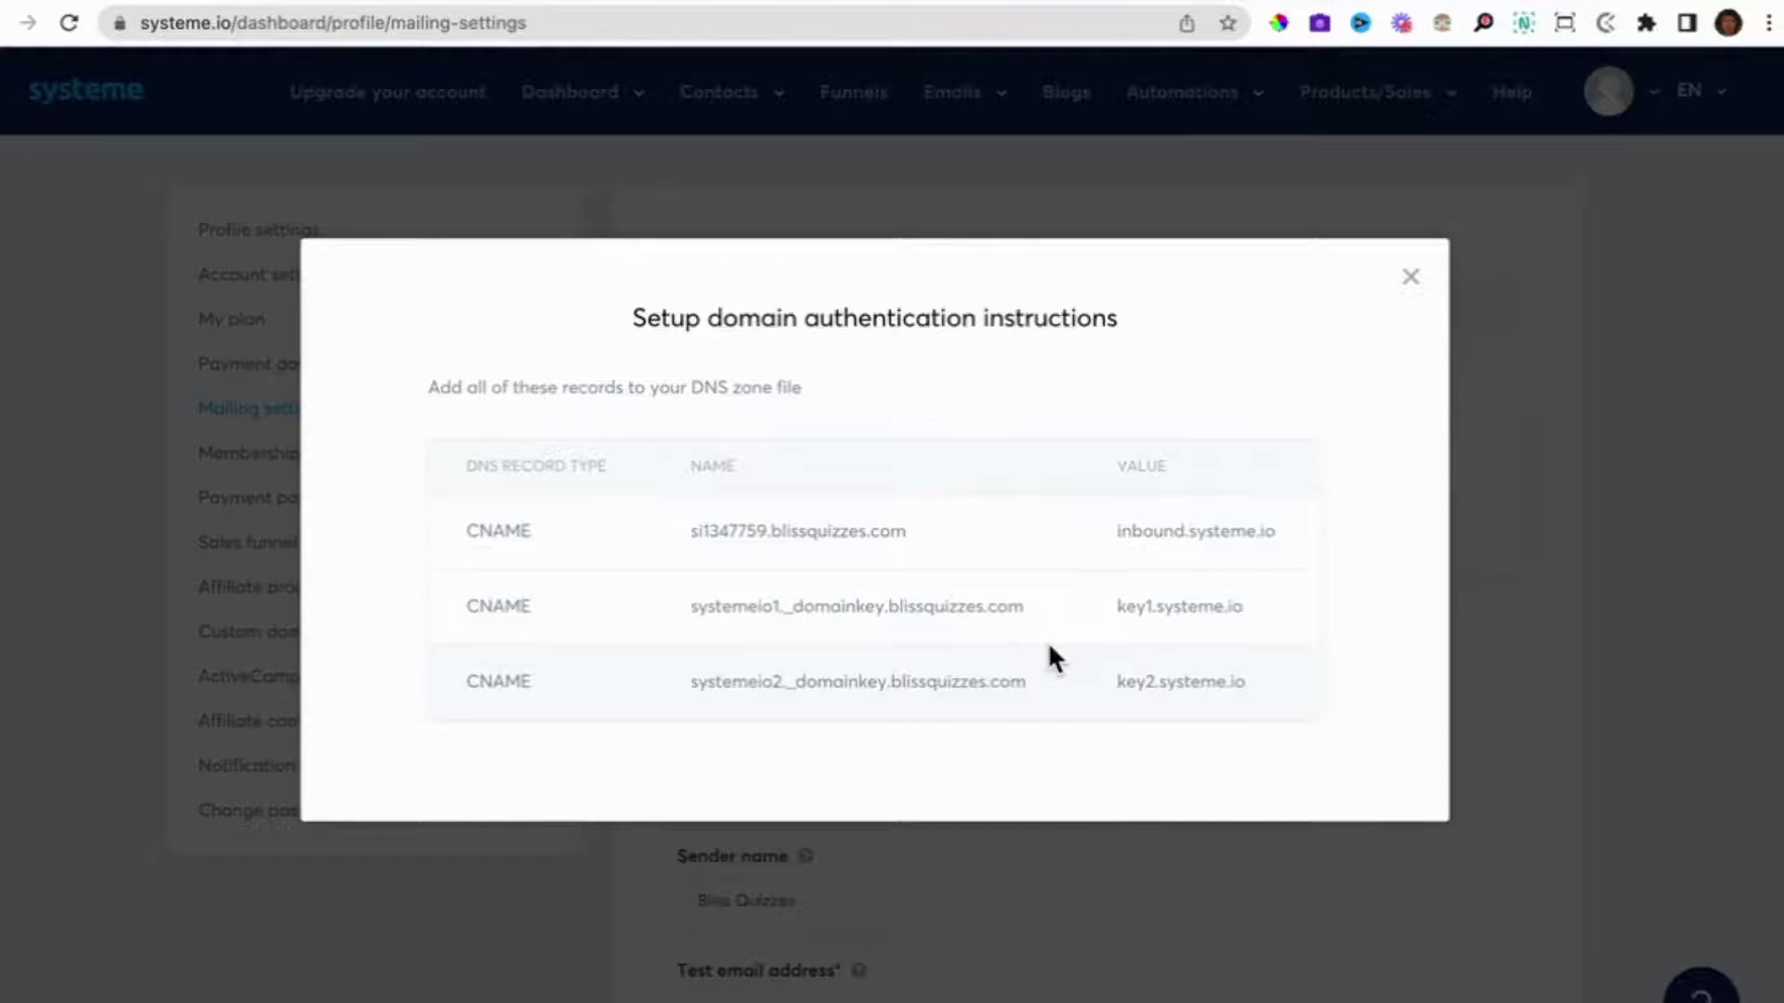
# Compare Dynadot's CNAME rows with systeme.io's inbound, key1 and key2 records, then close the instructions dialog.
pyautogui.hotkey('ctrl', 'Right')
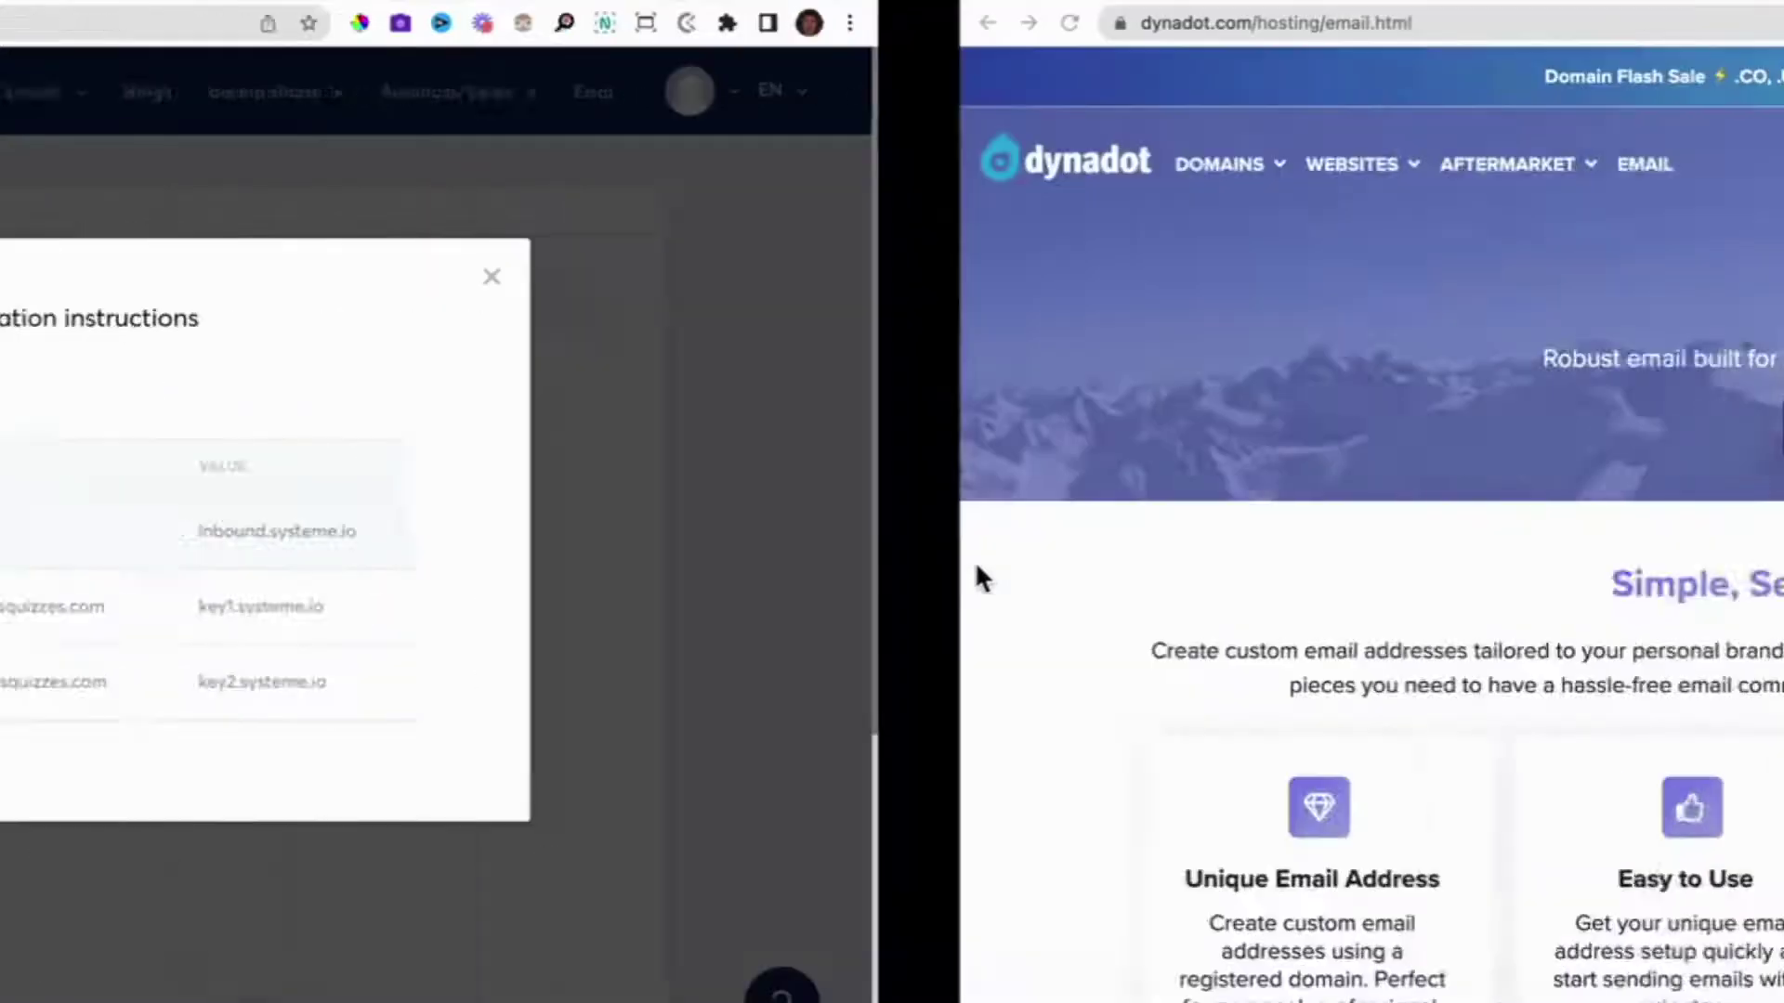
pyautogui.hotkey('ctrl', 'Right')
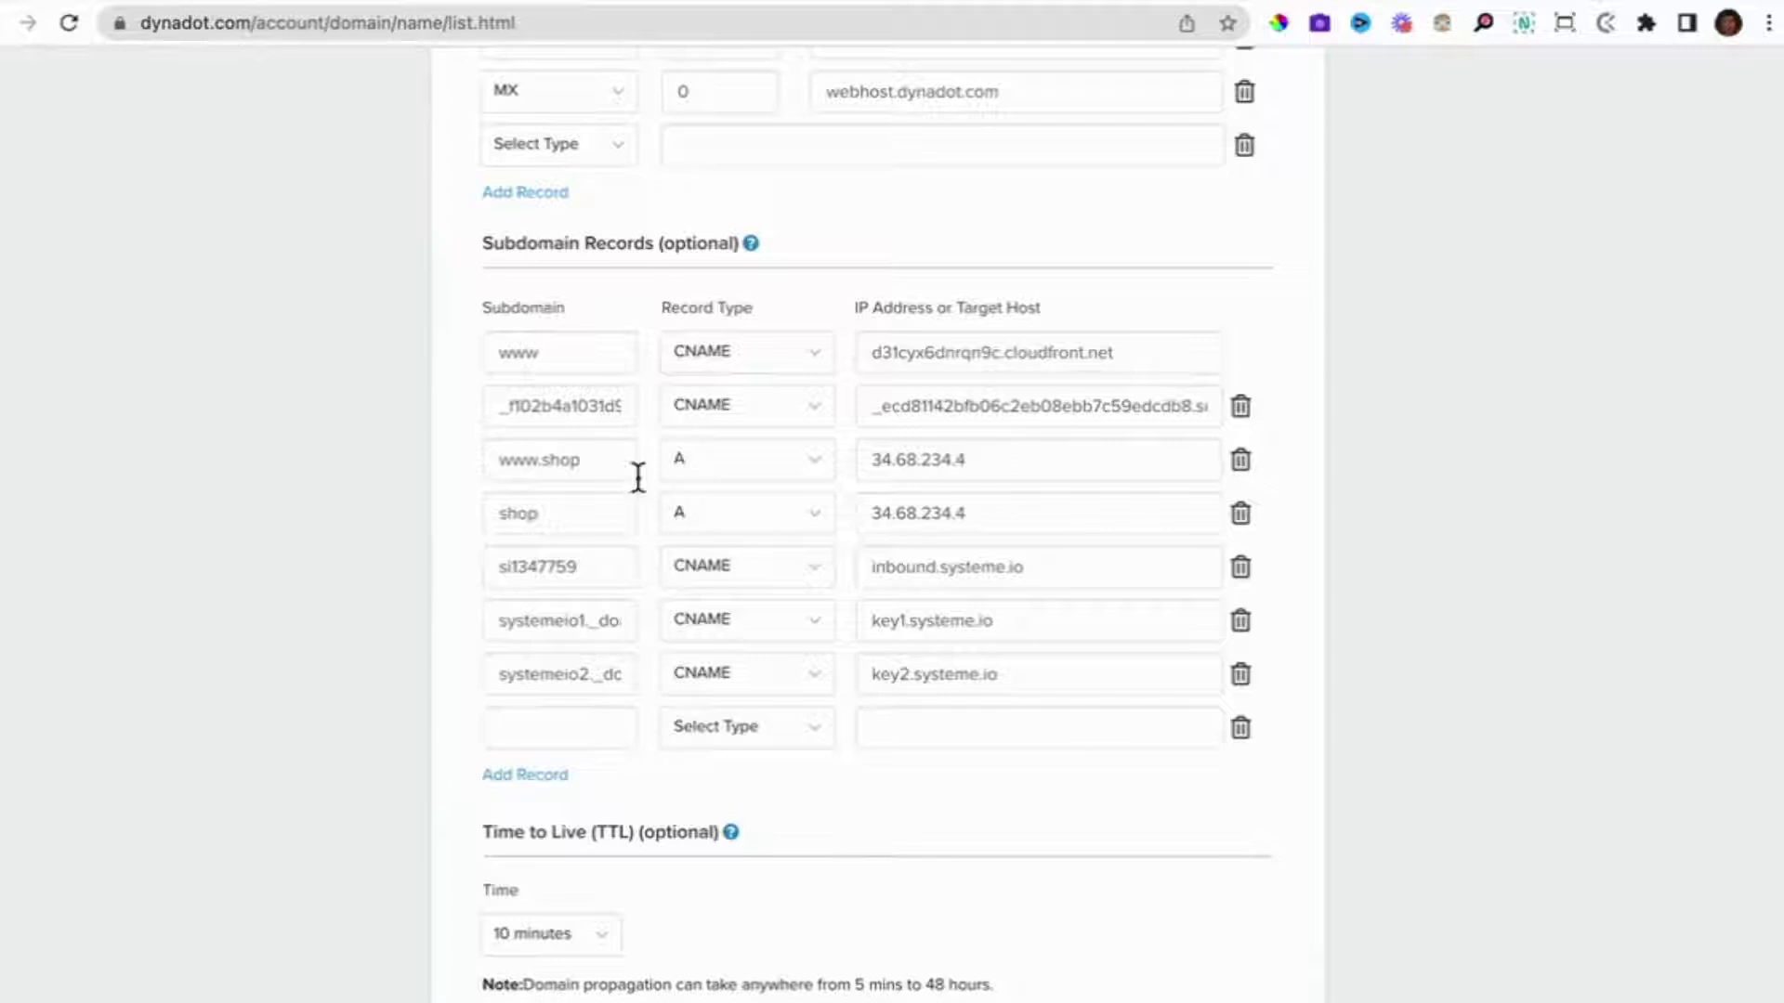
pyautogui.scroll(3, 777, 644)
pyautogui.scroll(-3, 777, 645)
pyautogui.hotkey('ctrl', 'Left')
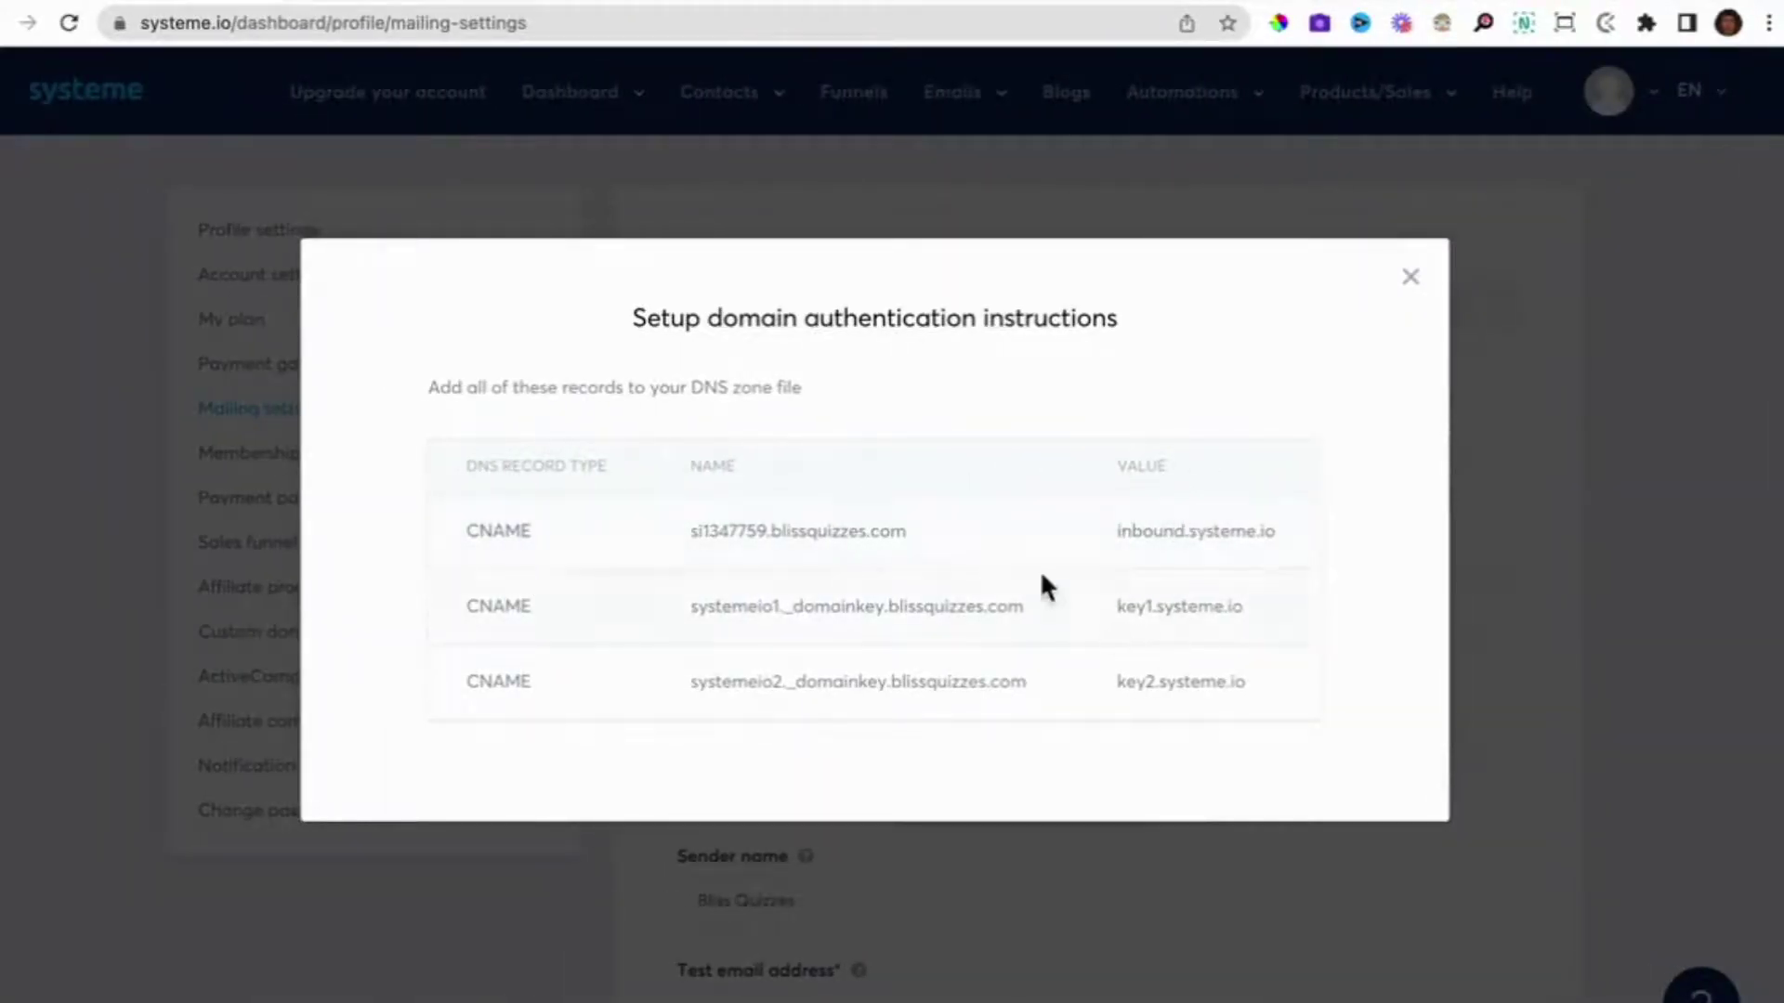
pyautogui.hotkey('ctrl', 'Right')
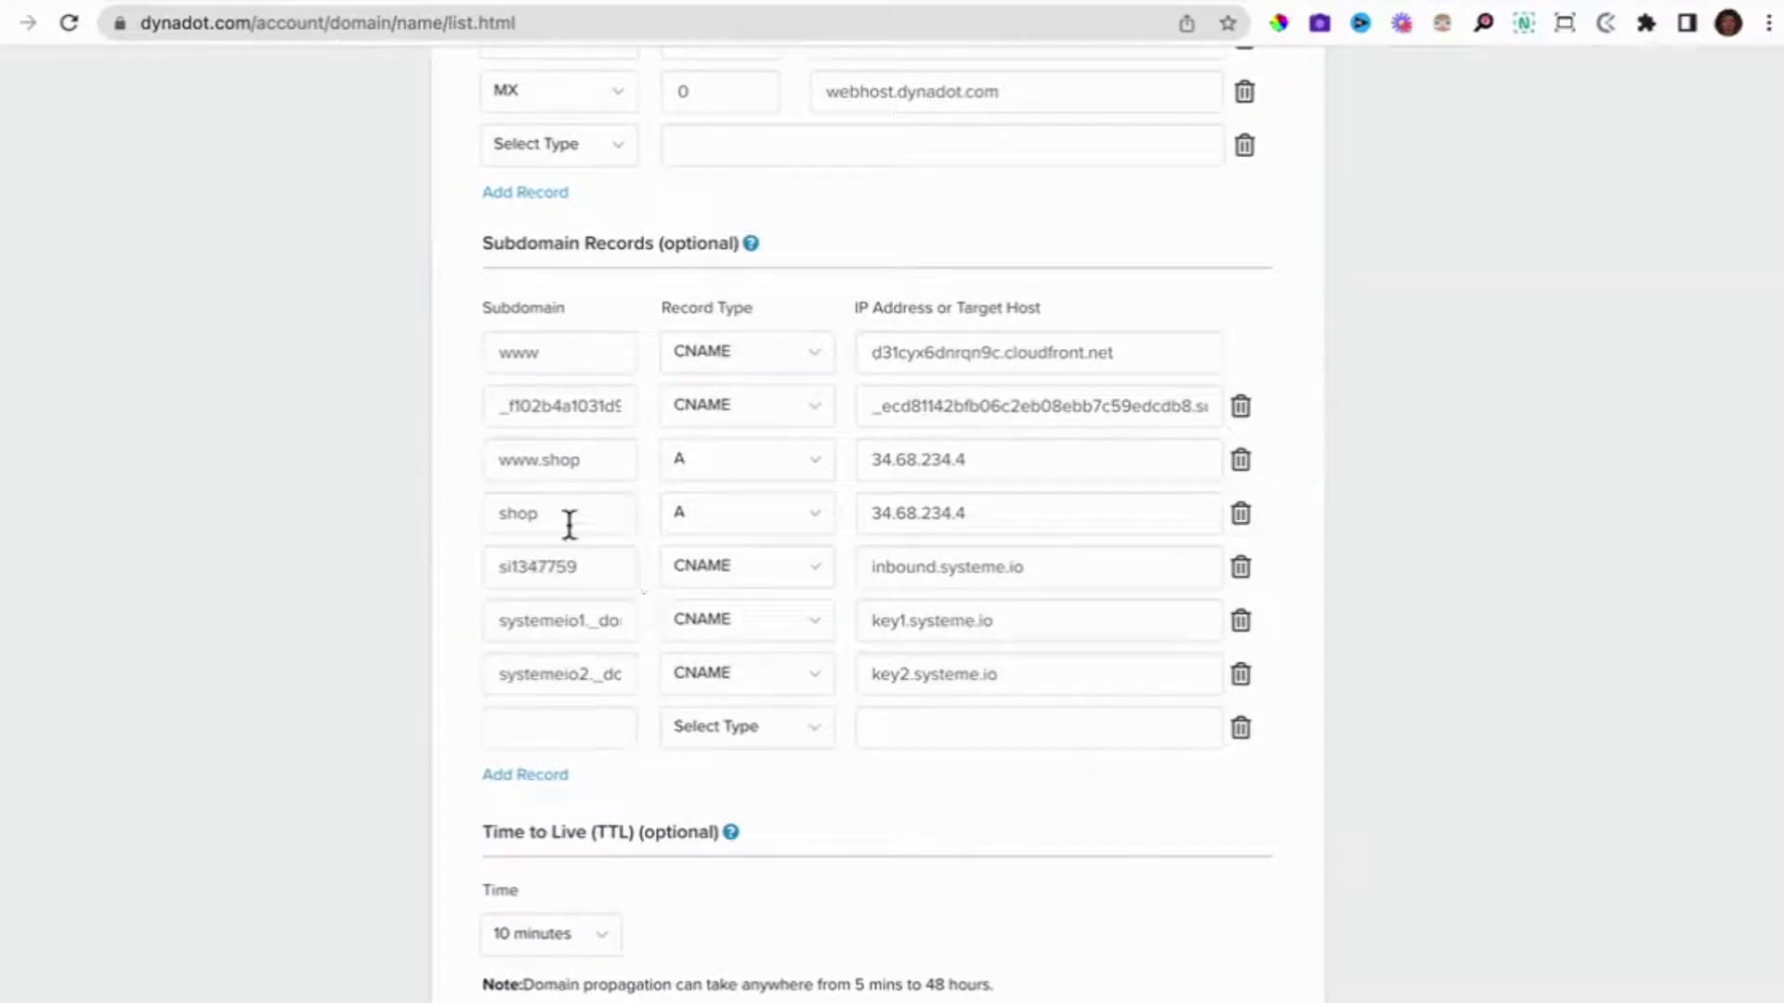
pyautogui.hotkey('ctrl', 'Left')
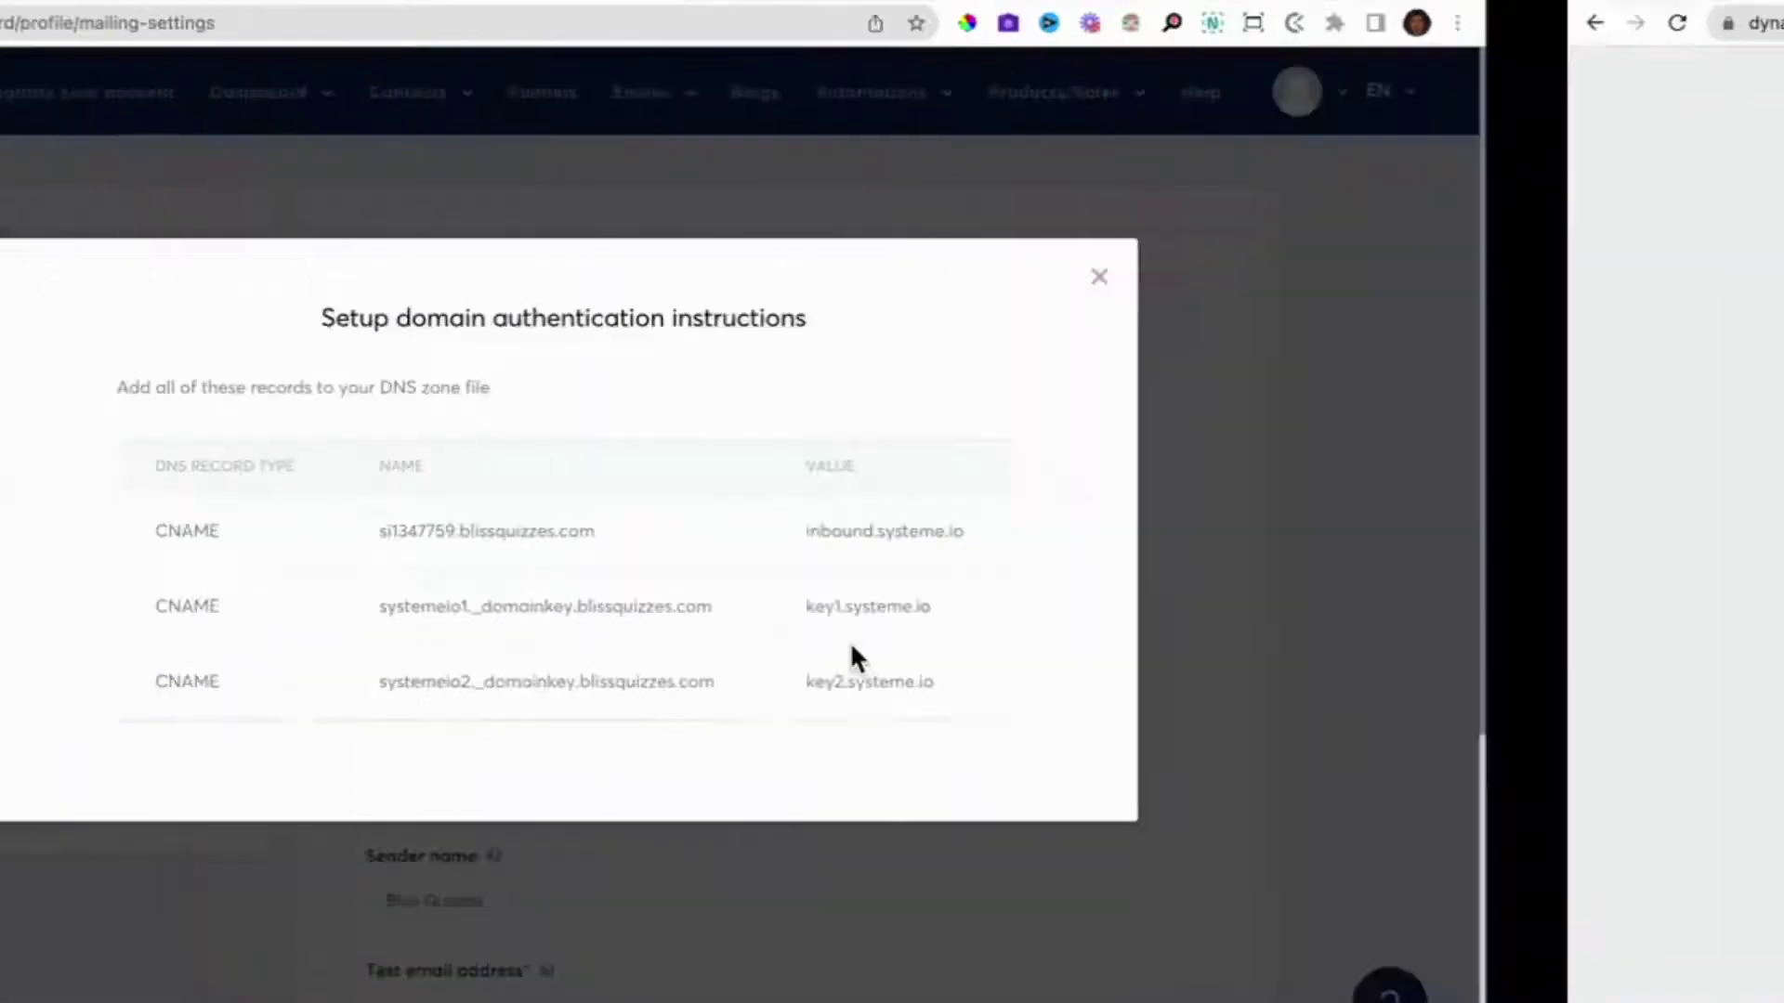
pyautogui.hotkey('ctrl', 'Right')
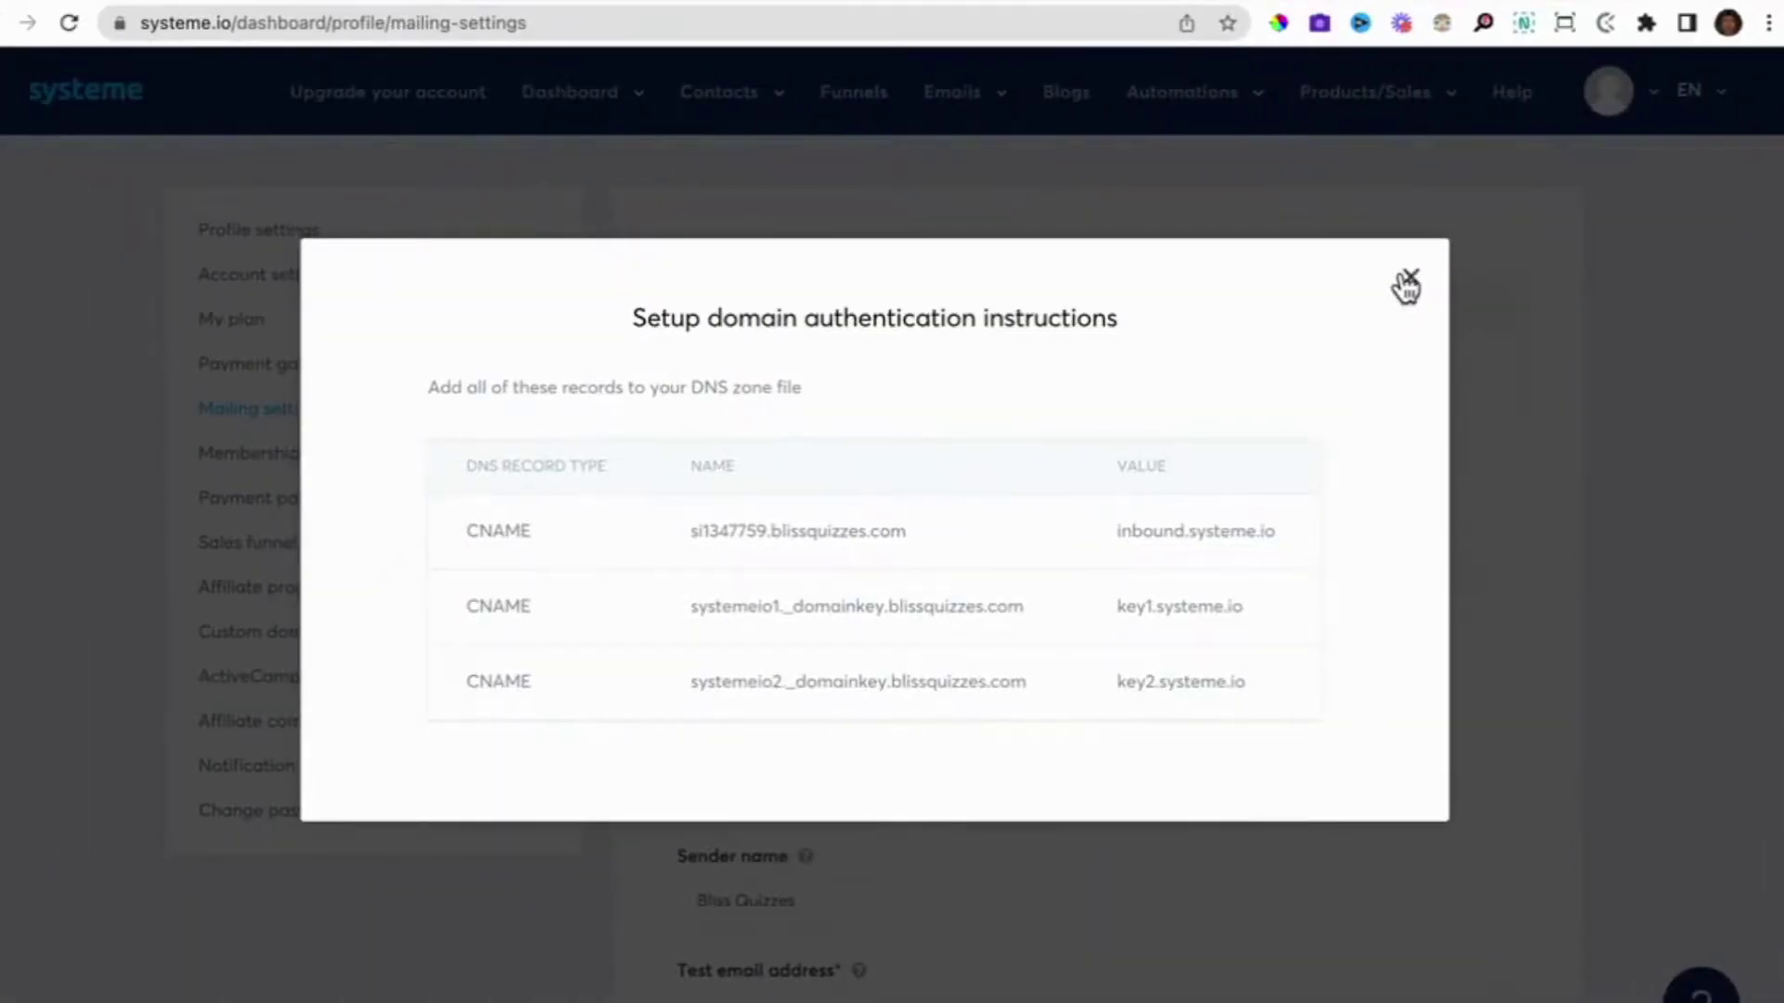
pyautogui.click(1407, 281)
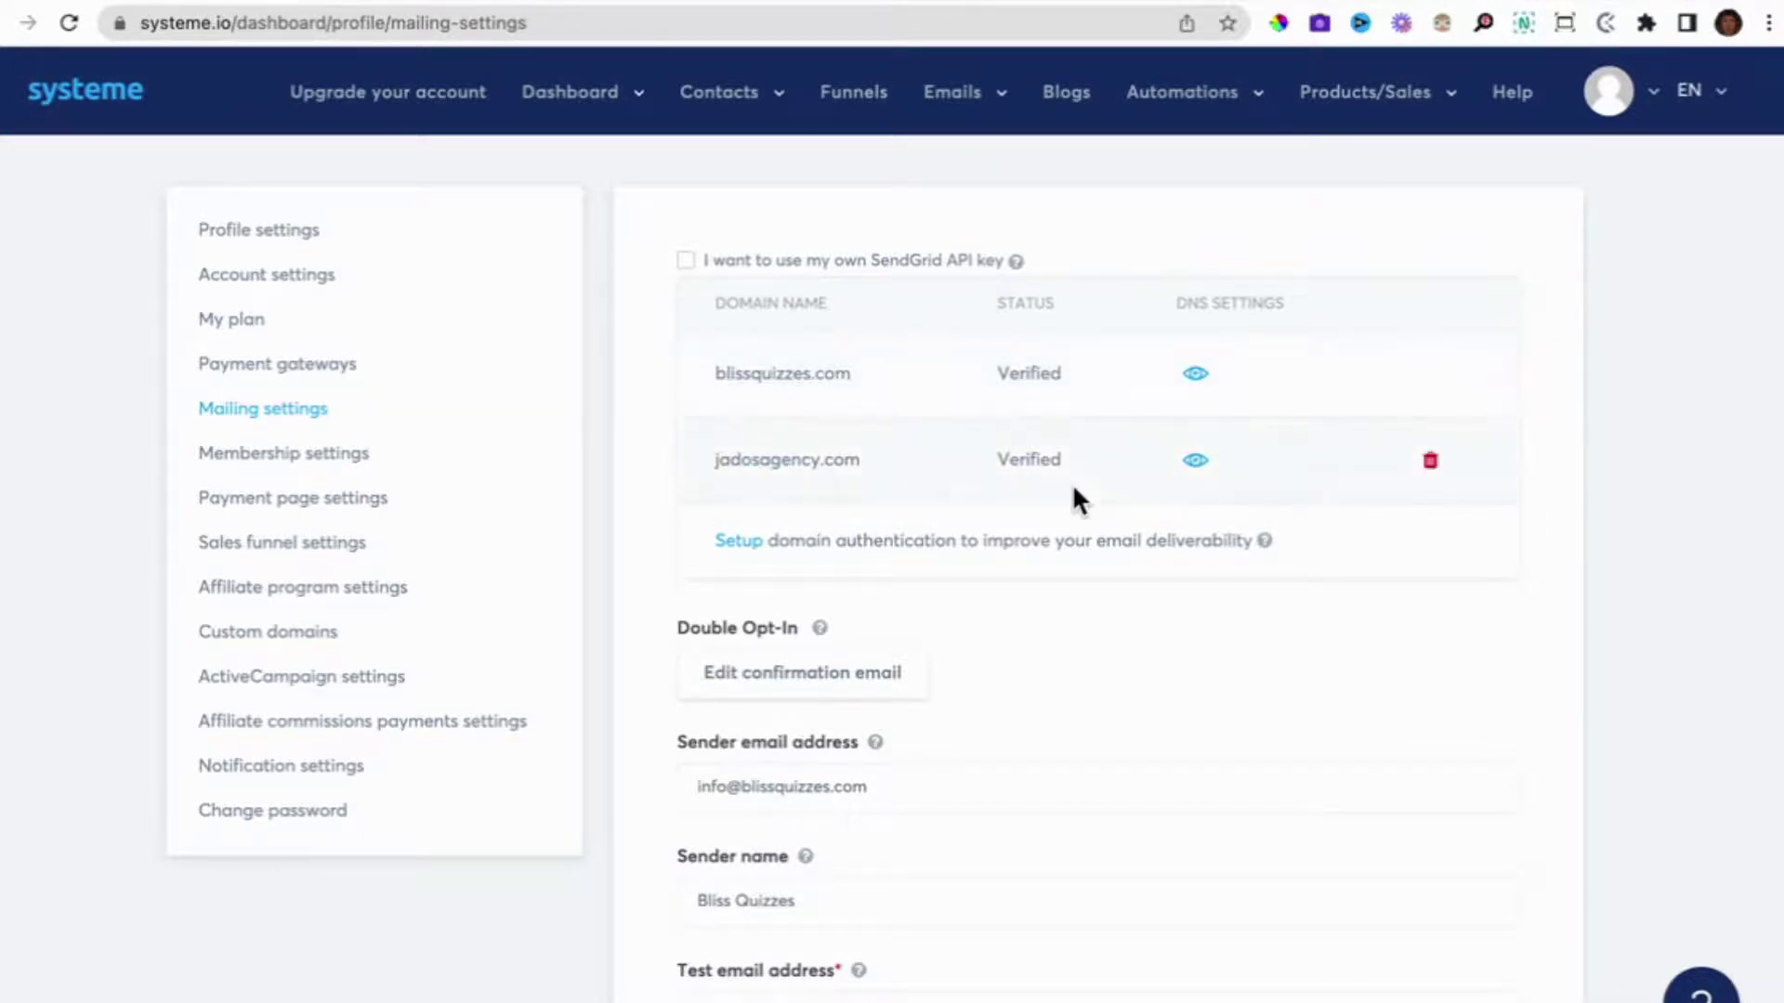
# Review the verified domains, sender email, sender name Bliss Quizzes, test email and marketing footer fields.
pyautogui.scroll(-1, 1073, 482)
pyautogui.scroll(-5, 1072, 483)
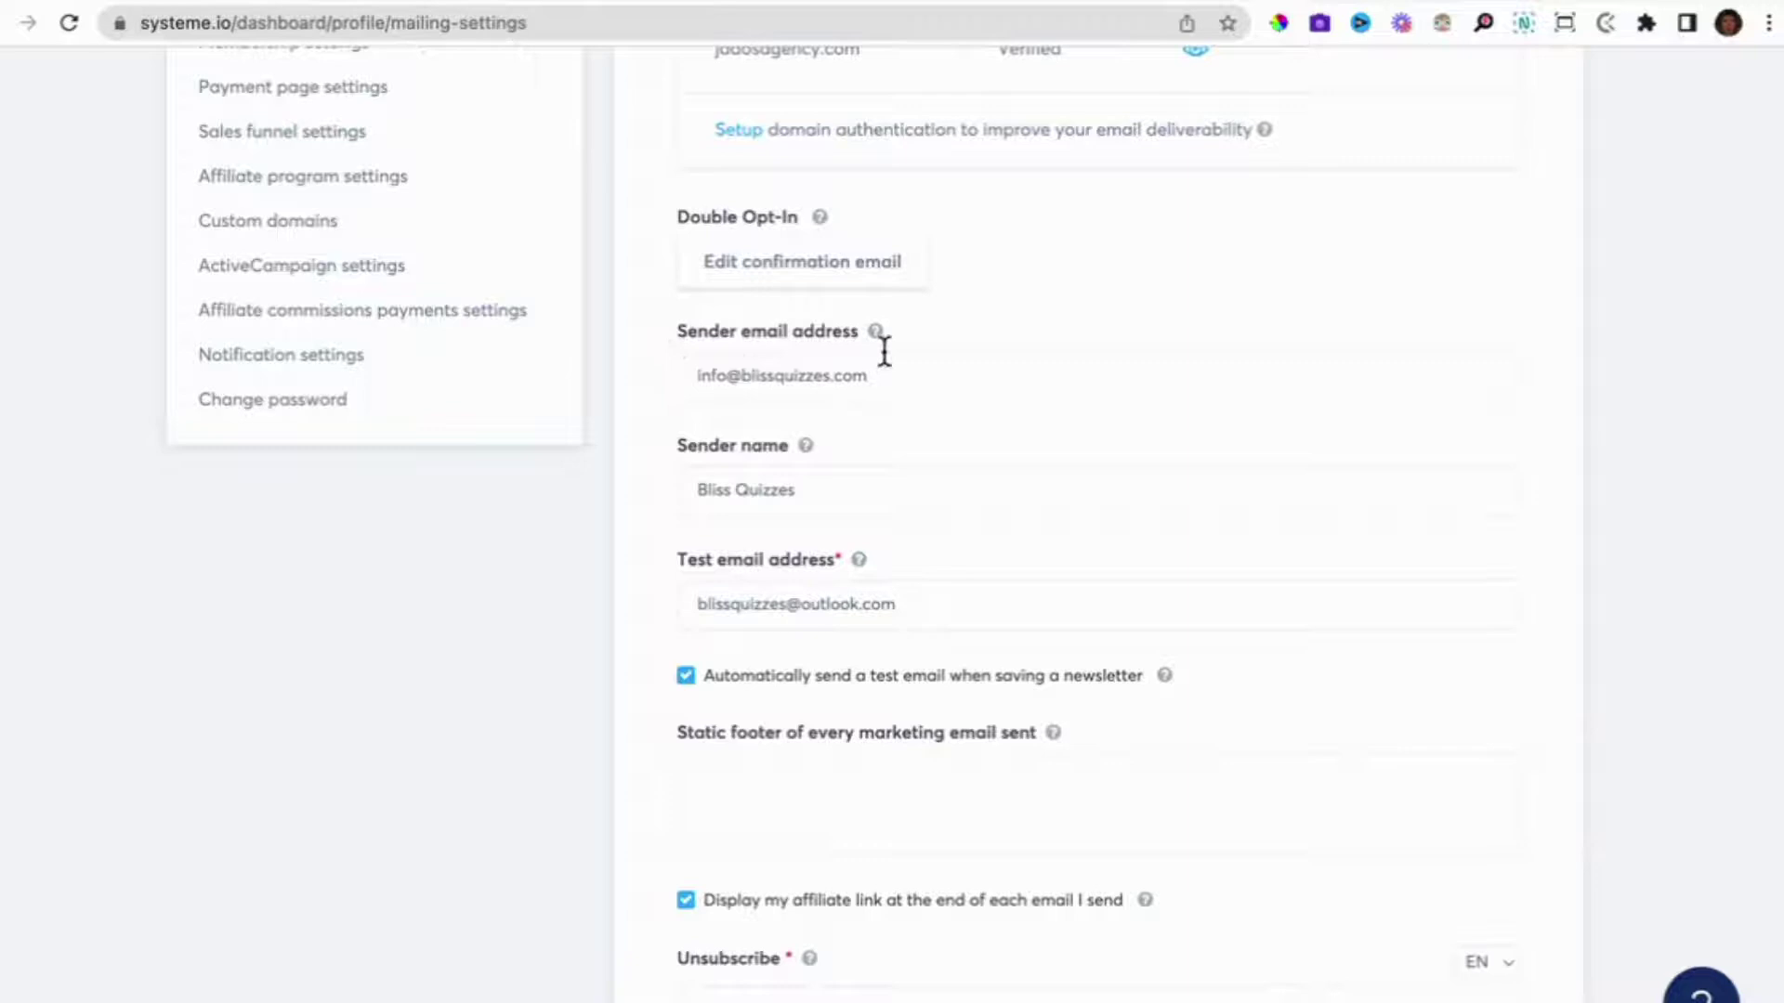
pyautogui.moveTo(877, 333)
pyautogui.scroll(-3, 899, 509)
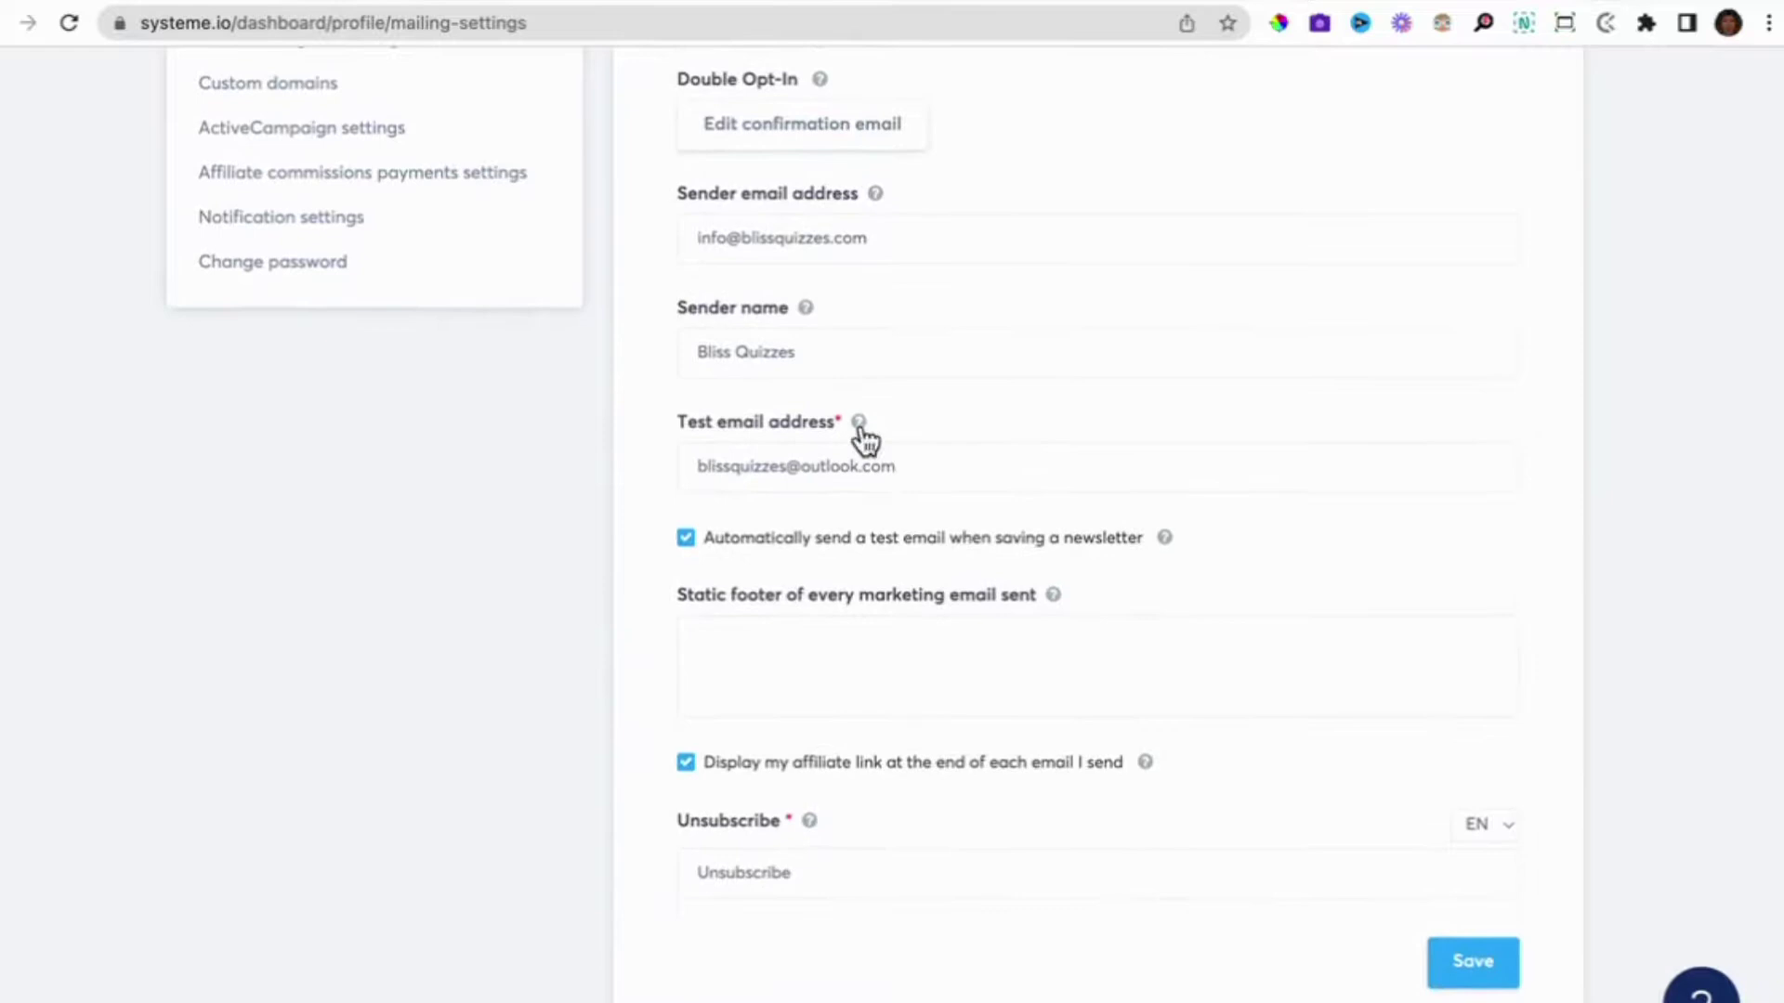
pyautogui.moveTo(859, 427)
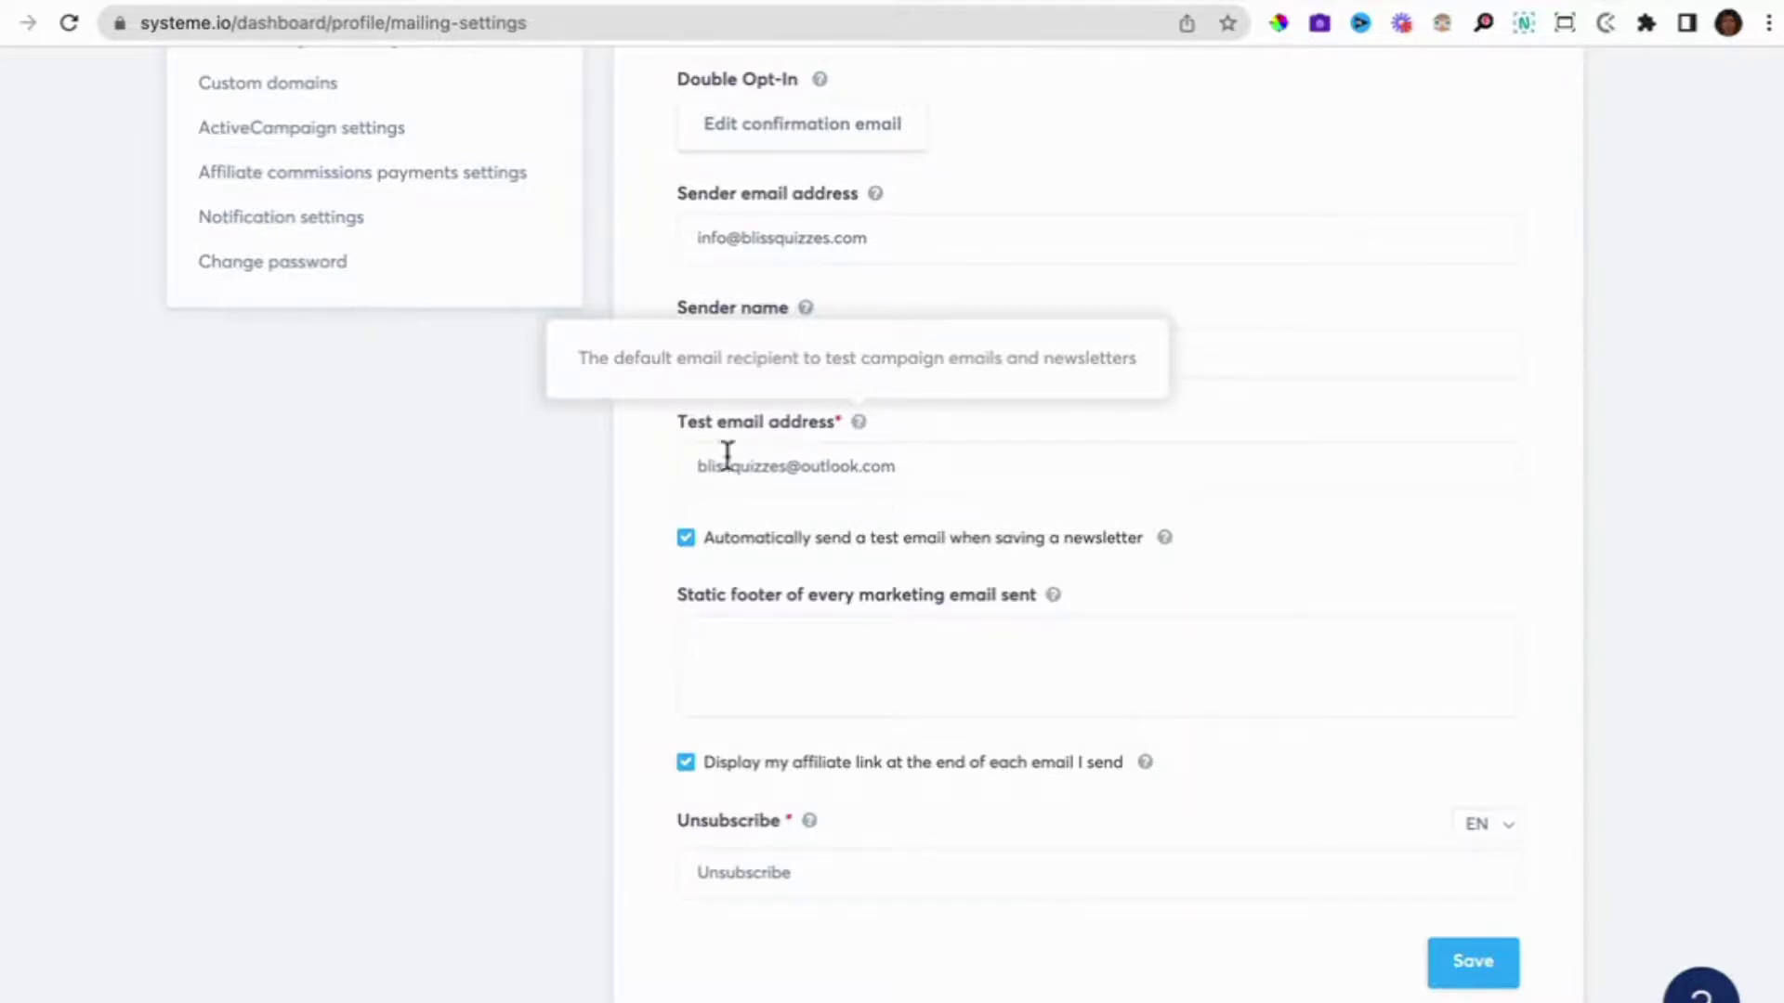
pyautogui.scroll(-1, 824, 548)
pyautogui.click(716, 645)
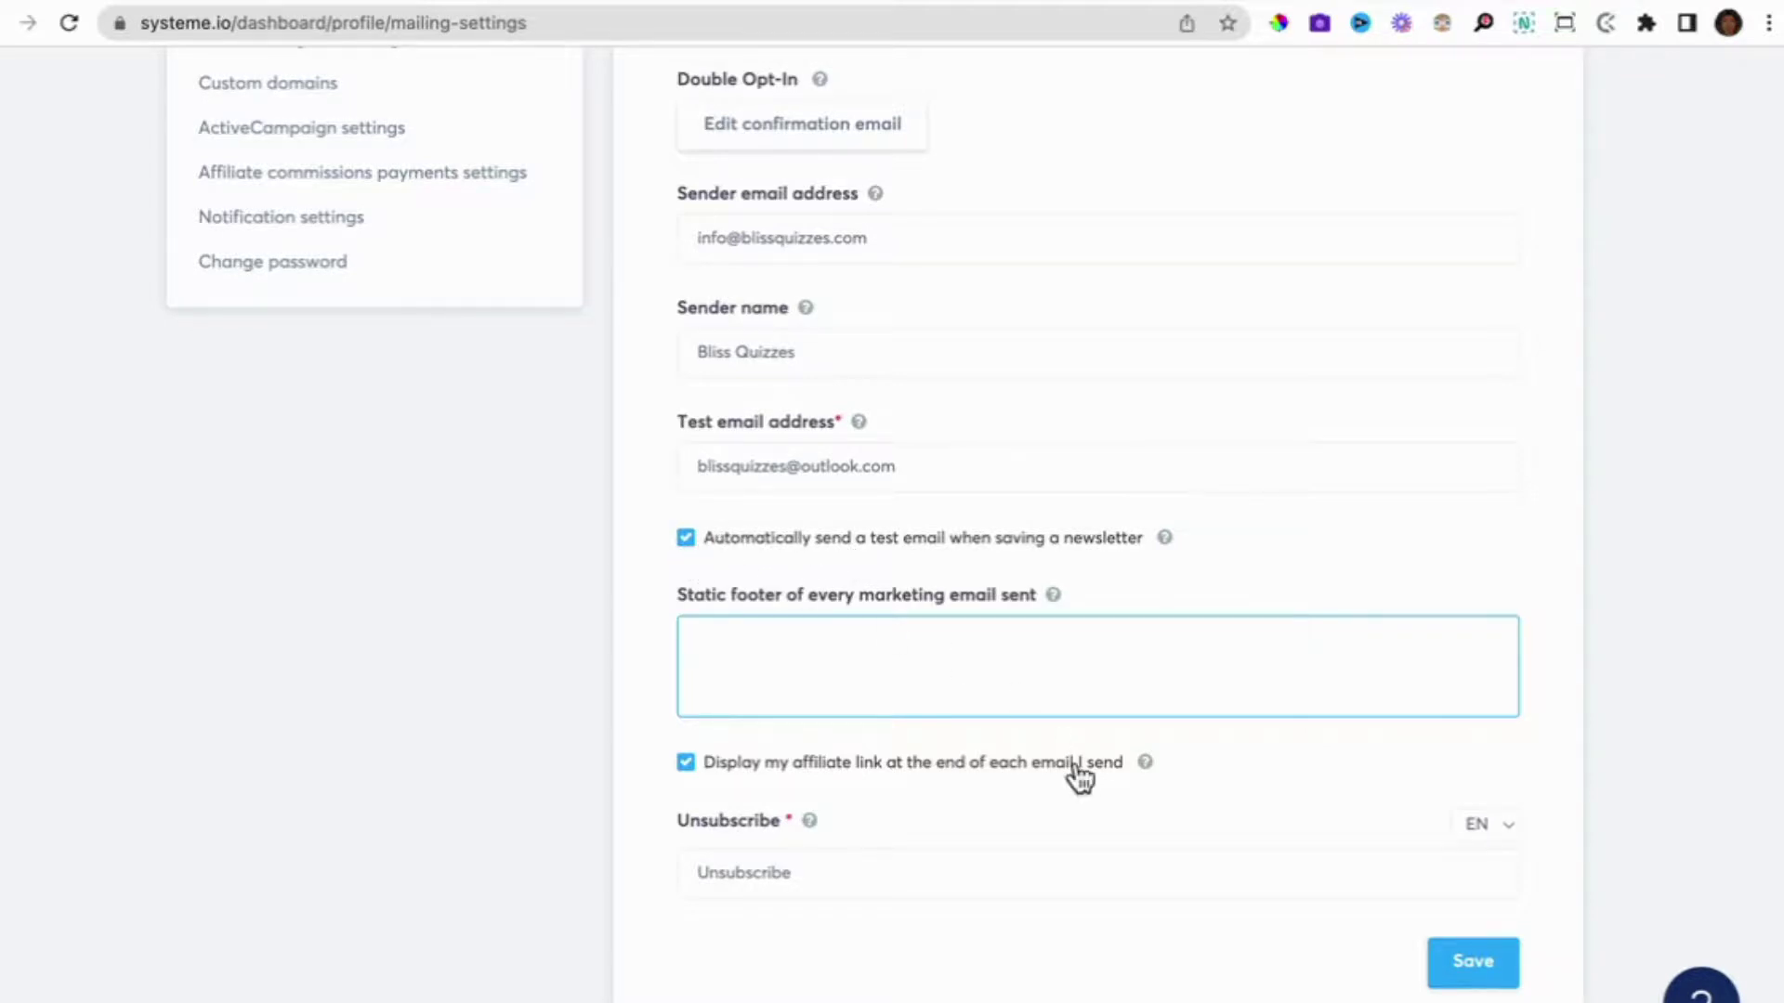
pyautogui.scroll(3, 1075, 777)
pyautogui.scroll(5, 1286, 558)
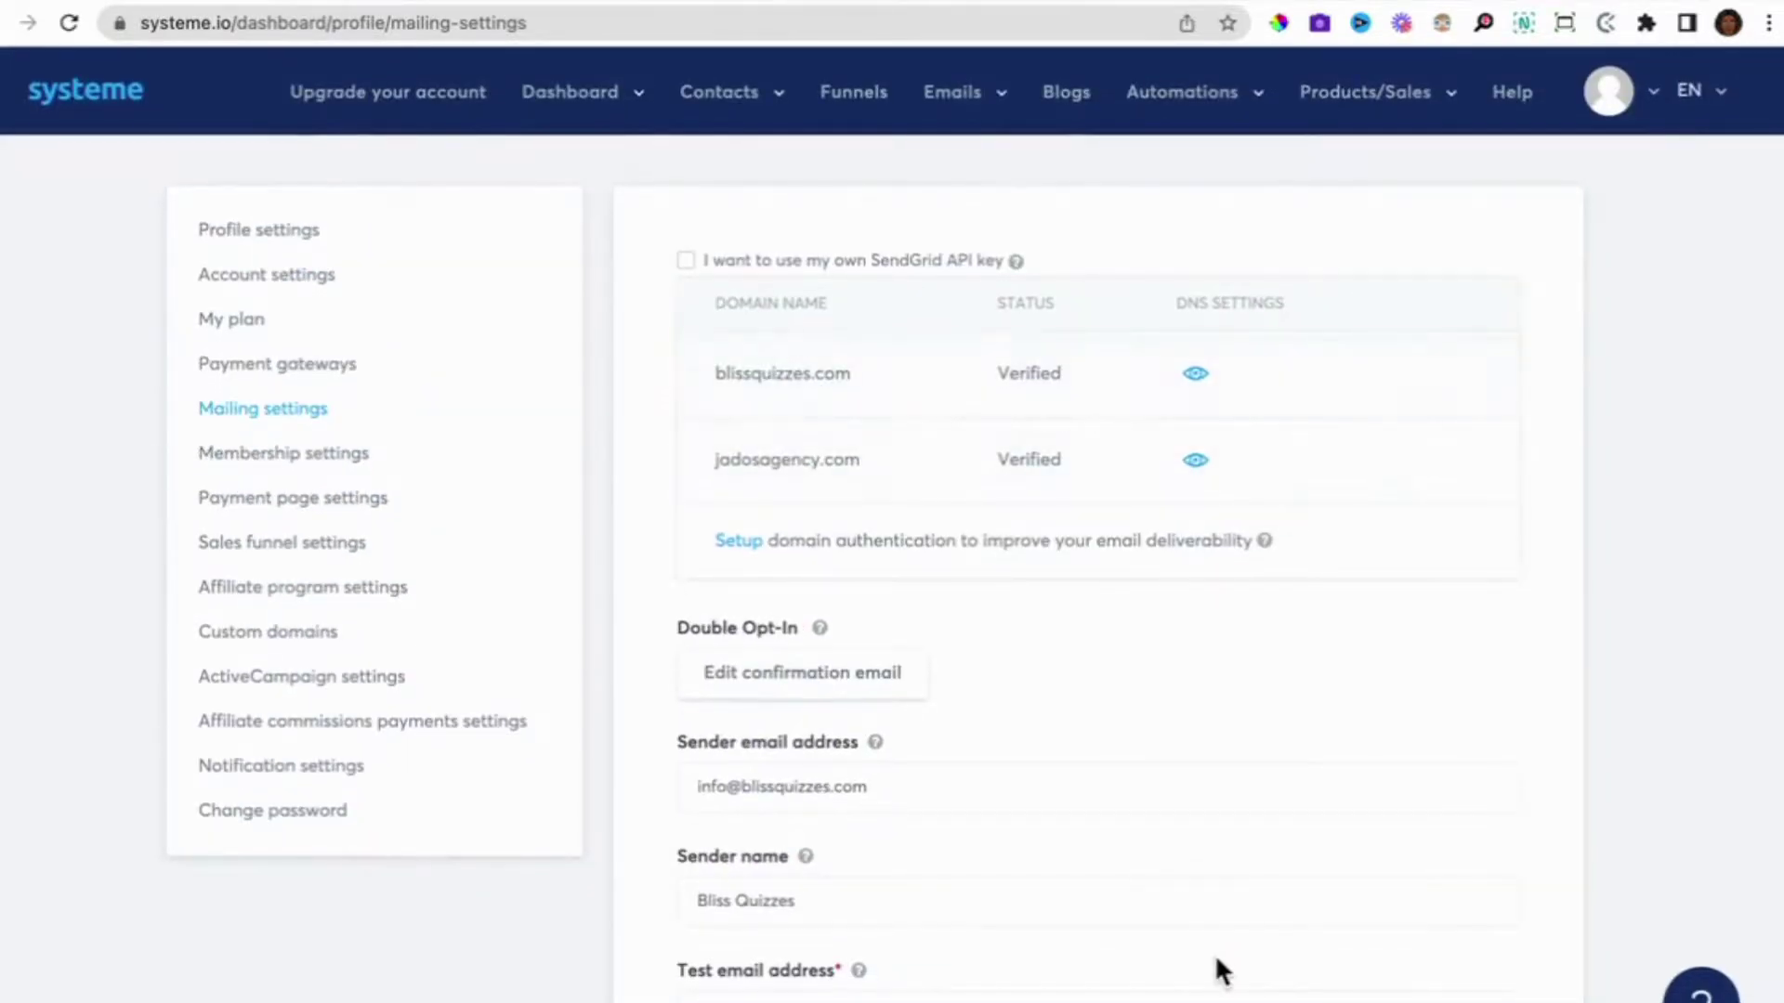
# Confirm both sending domains show Verified in the domain table, then move to the next desktop.
pyautogui.scroll(-5, 1213, 950)
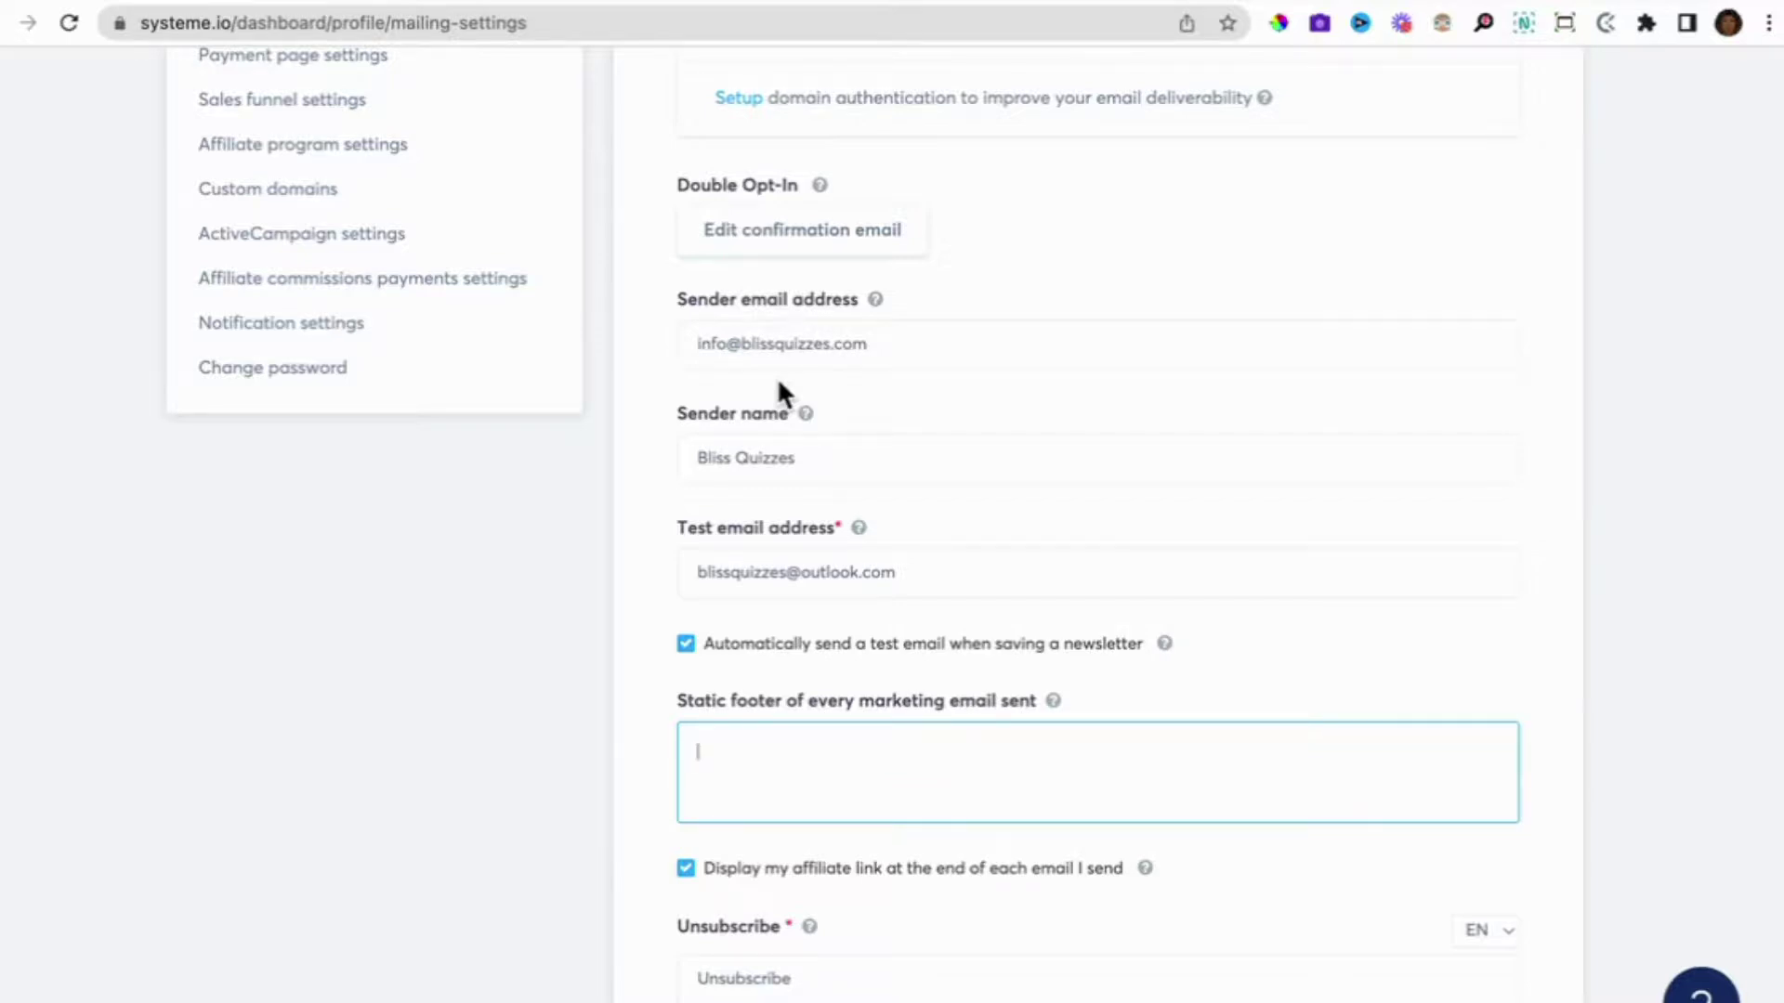
pyautogui.scroll(2, 778, 383)
pyautogui.scroll(5, 1367, 503)
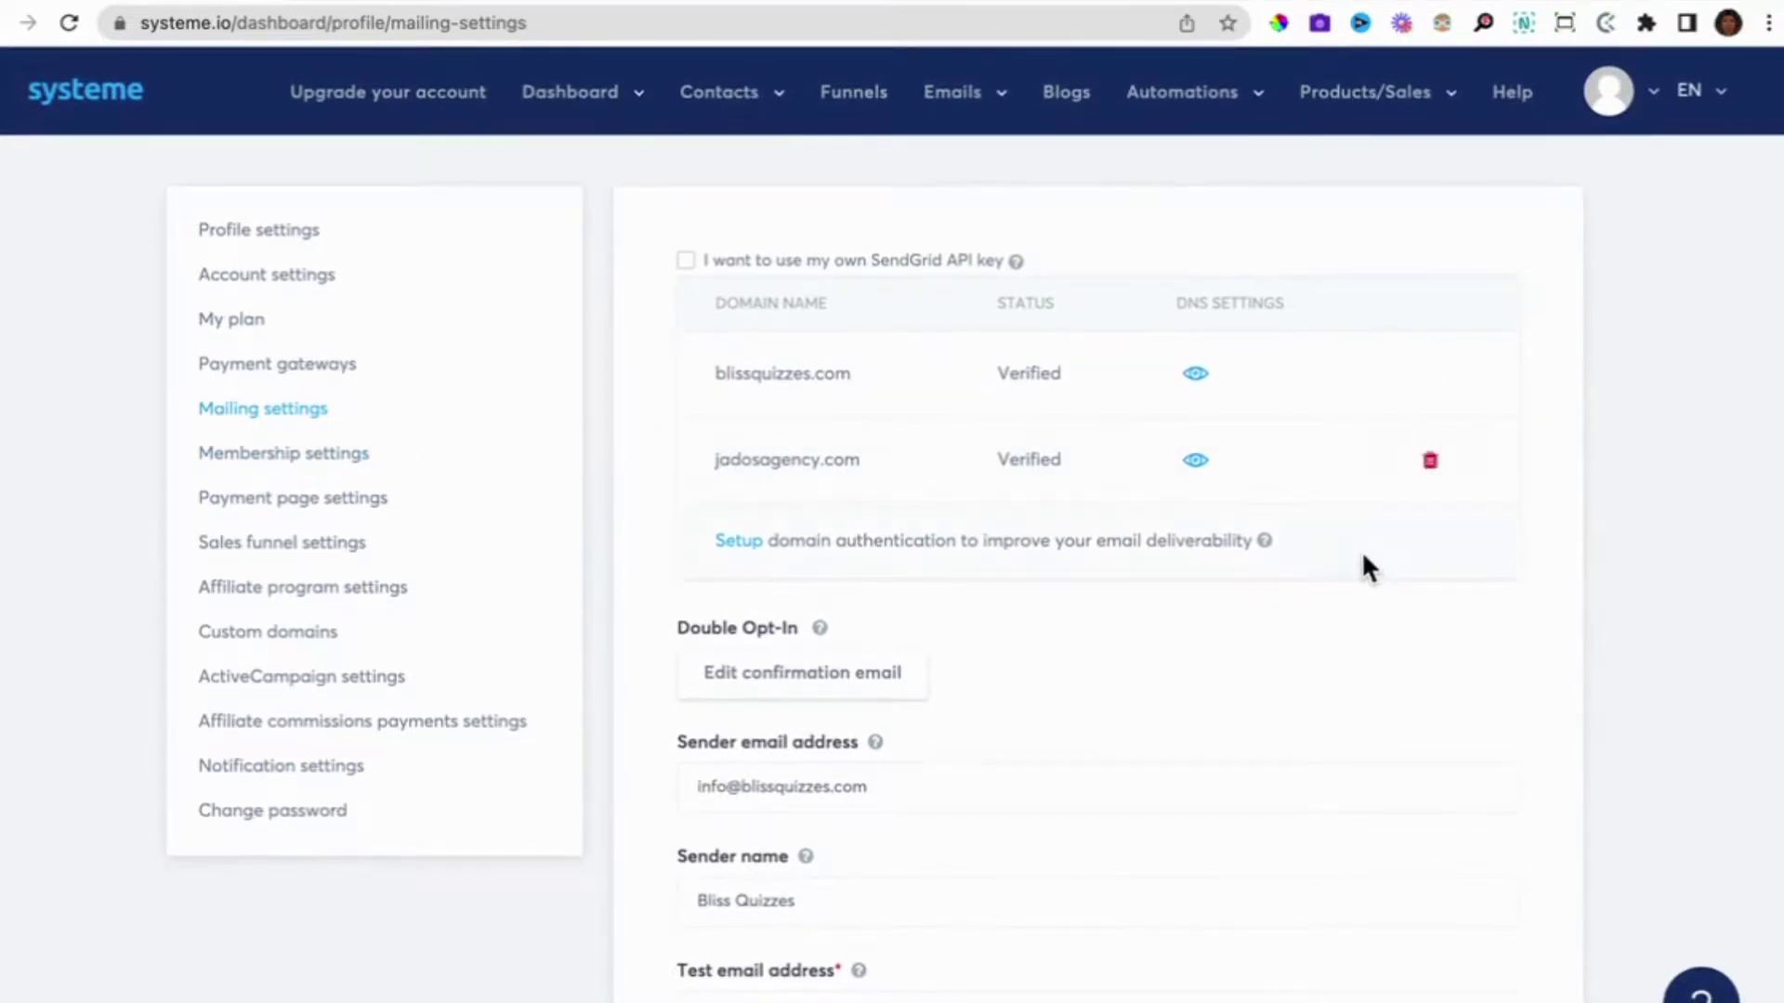
pyautogui.scroll(-4, 1381, 550)
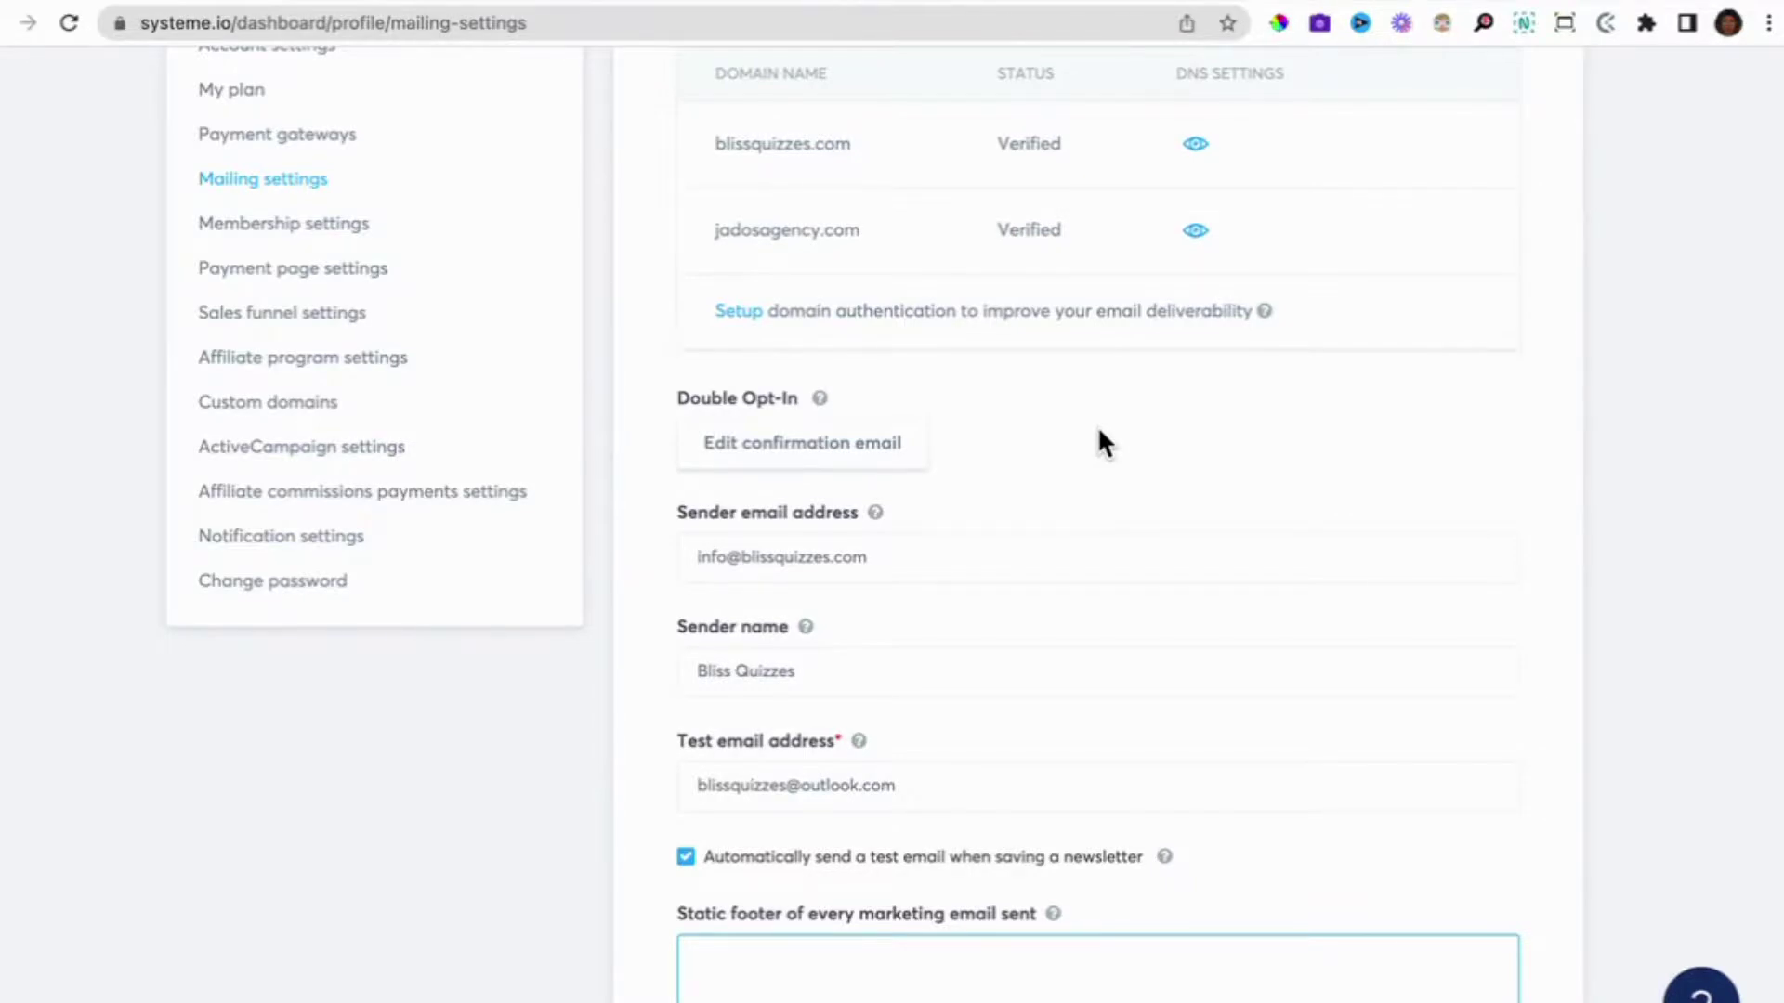
pyautogui.hotkey('ctrl', 'Right')
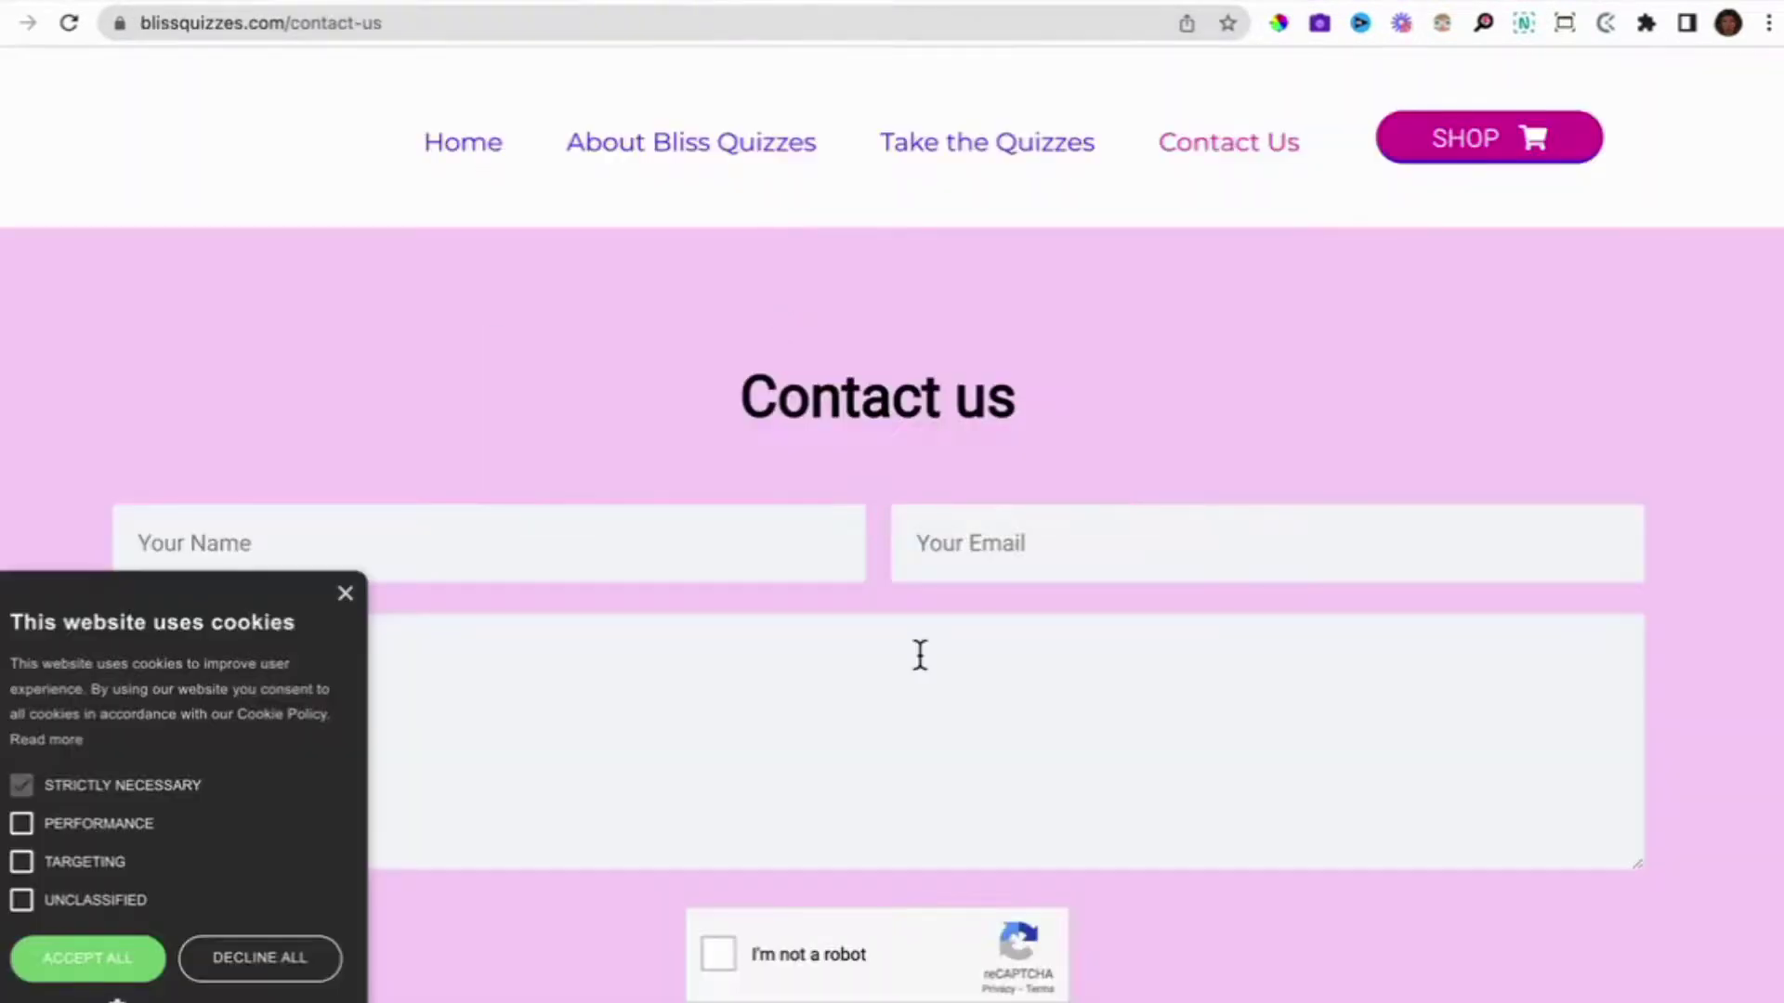
# Dismiss the cookie consent notice on the Bliss Quizzes Contact us page.
pyautogui.scroll(-1, 299, 545)
pyautogui.click(334, 592)
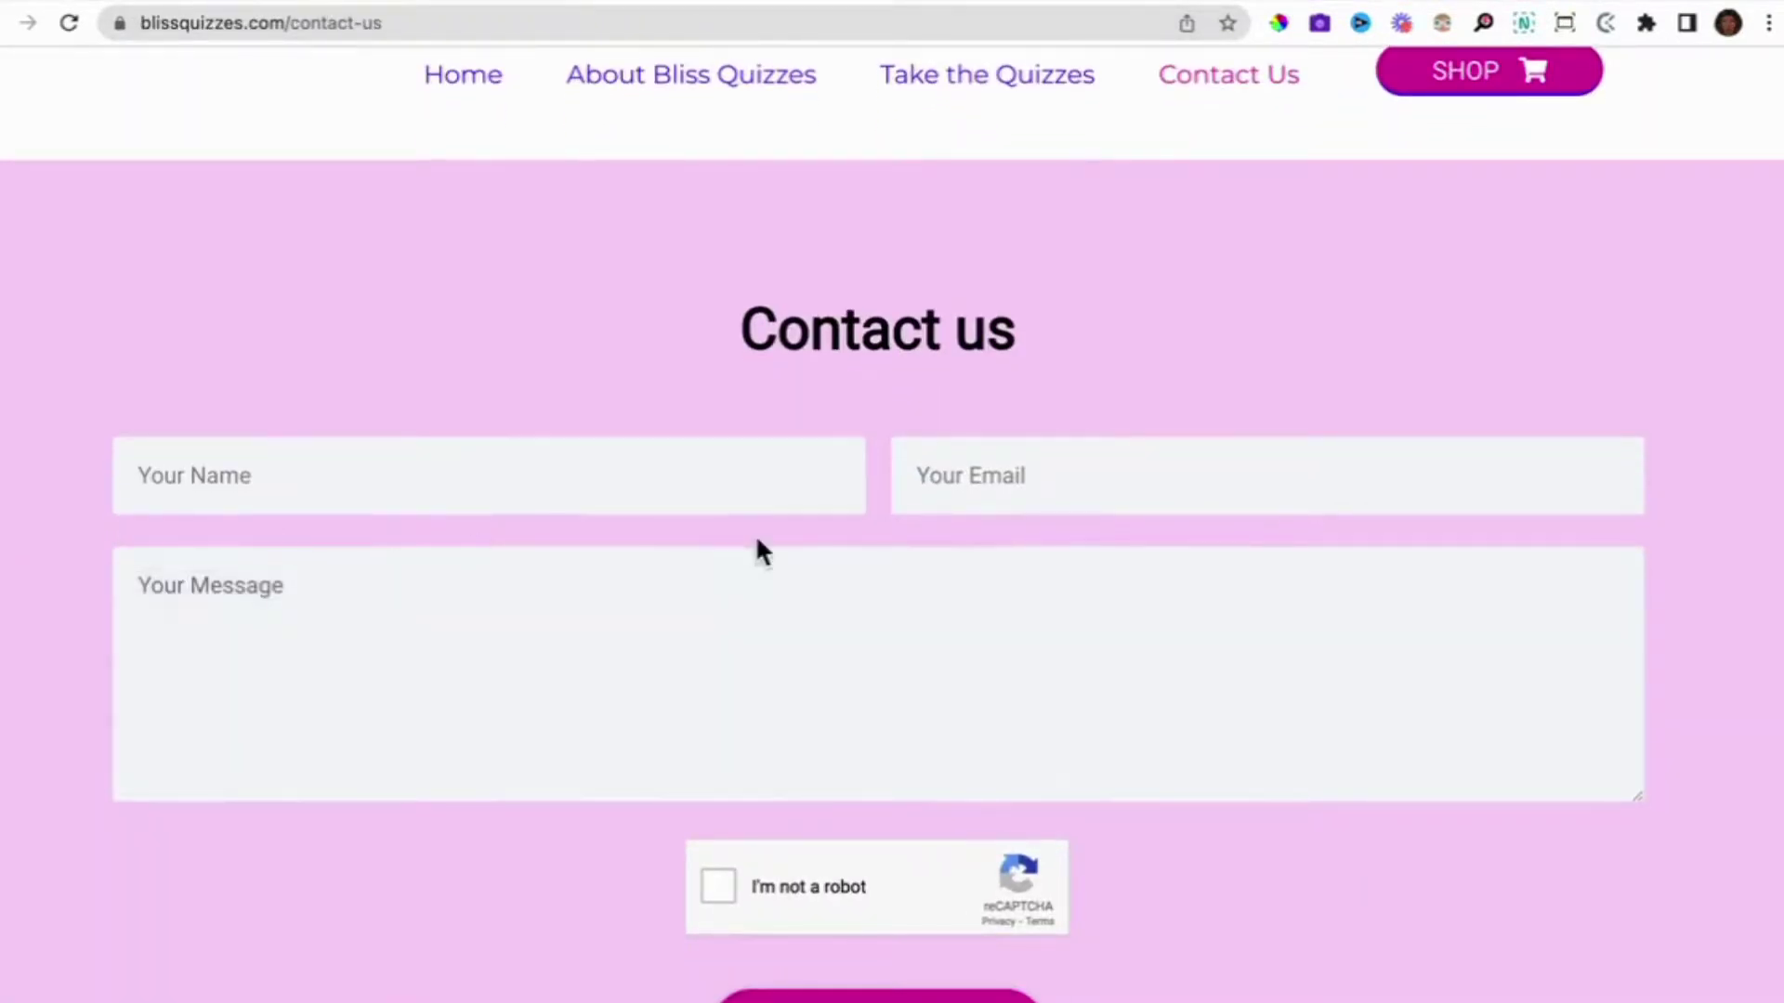
pyautogui.scroll(1, 756, 549)
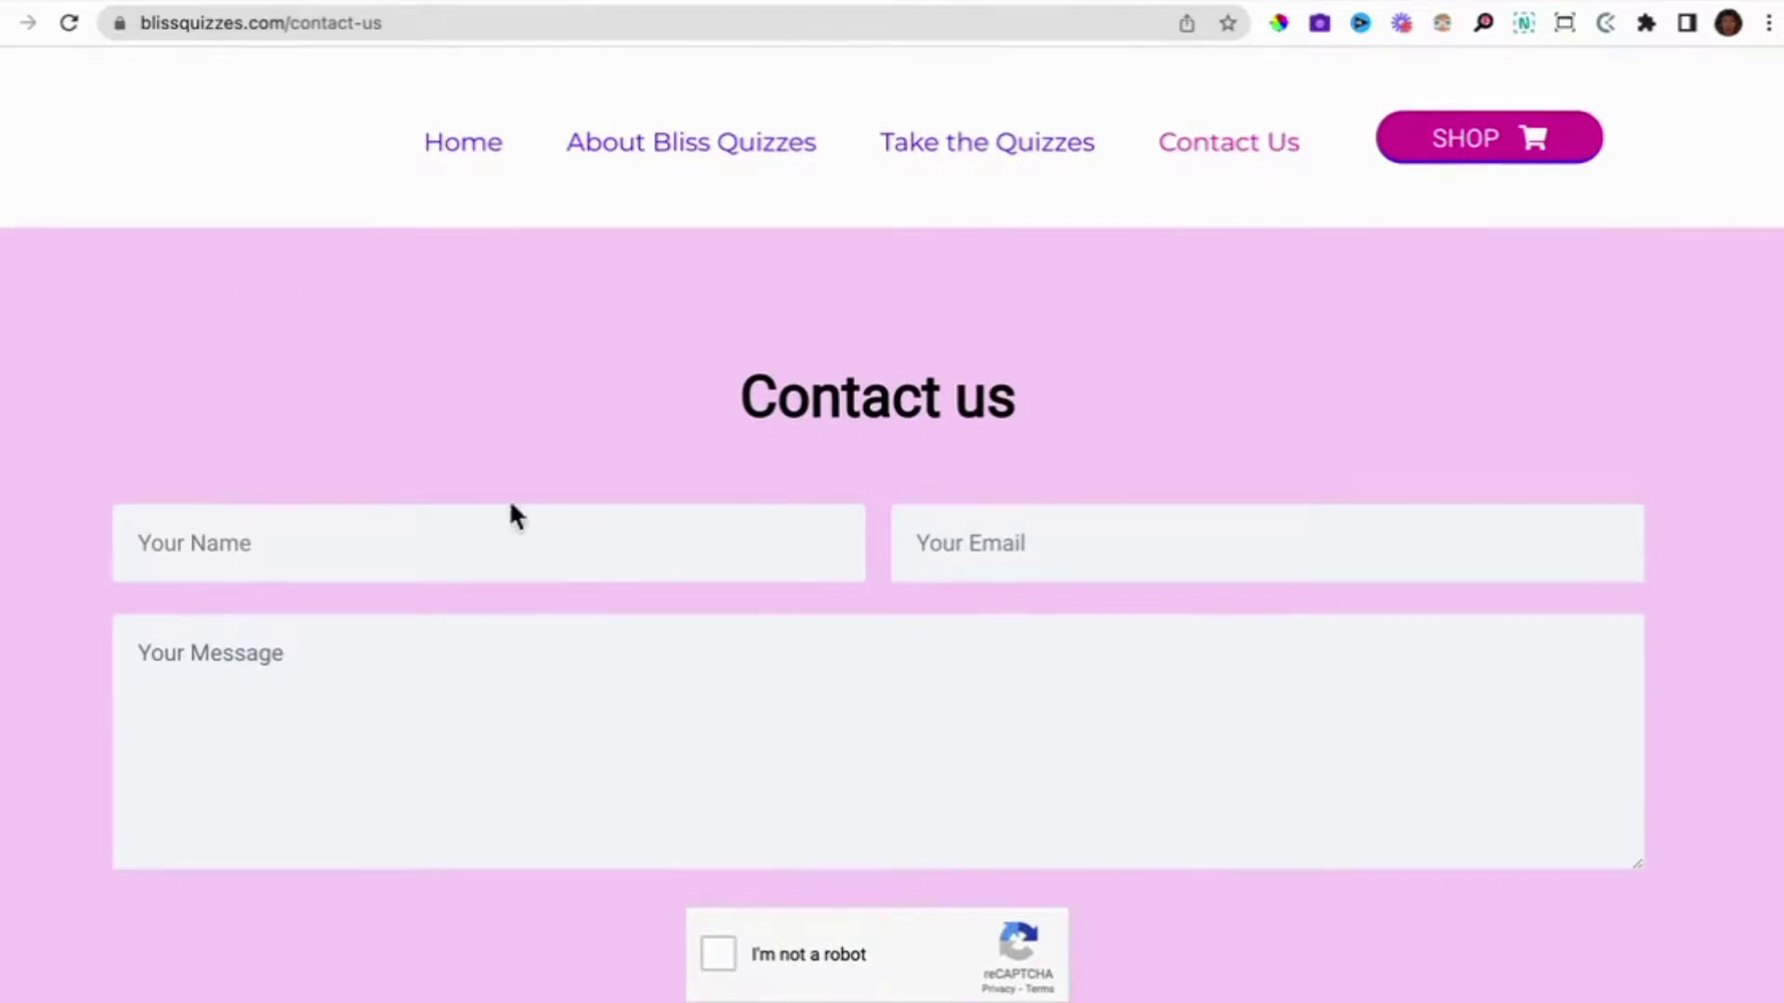
# Fill in the contact form with a name, an email address and the message 'This is a test 28/4/22'.
pyautogui.click(449, 533)
pyautogui.write('Lorraine')
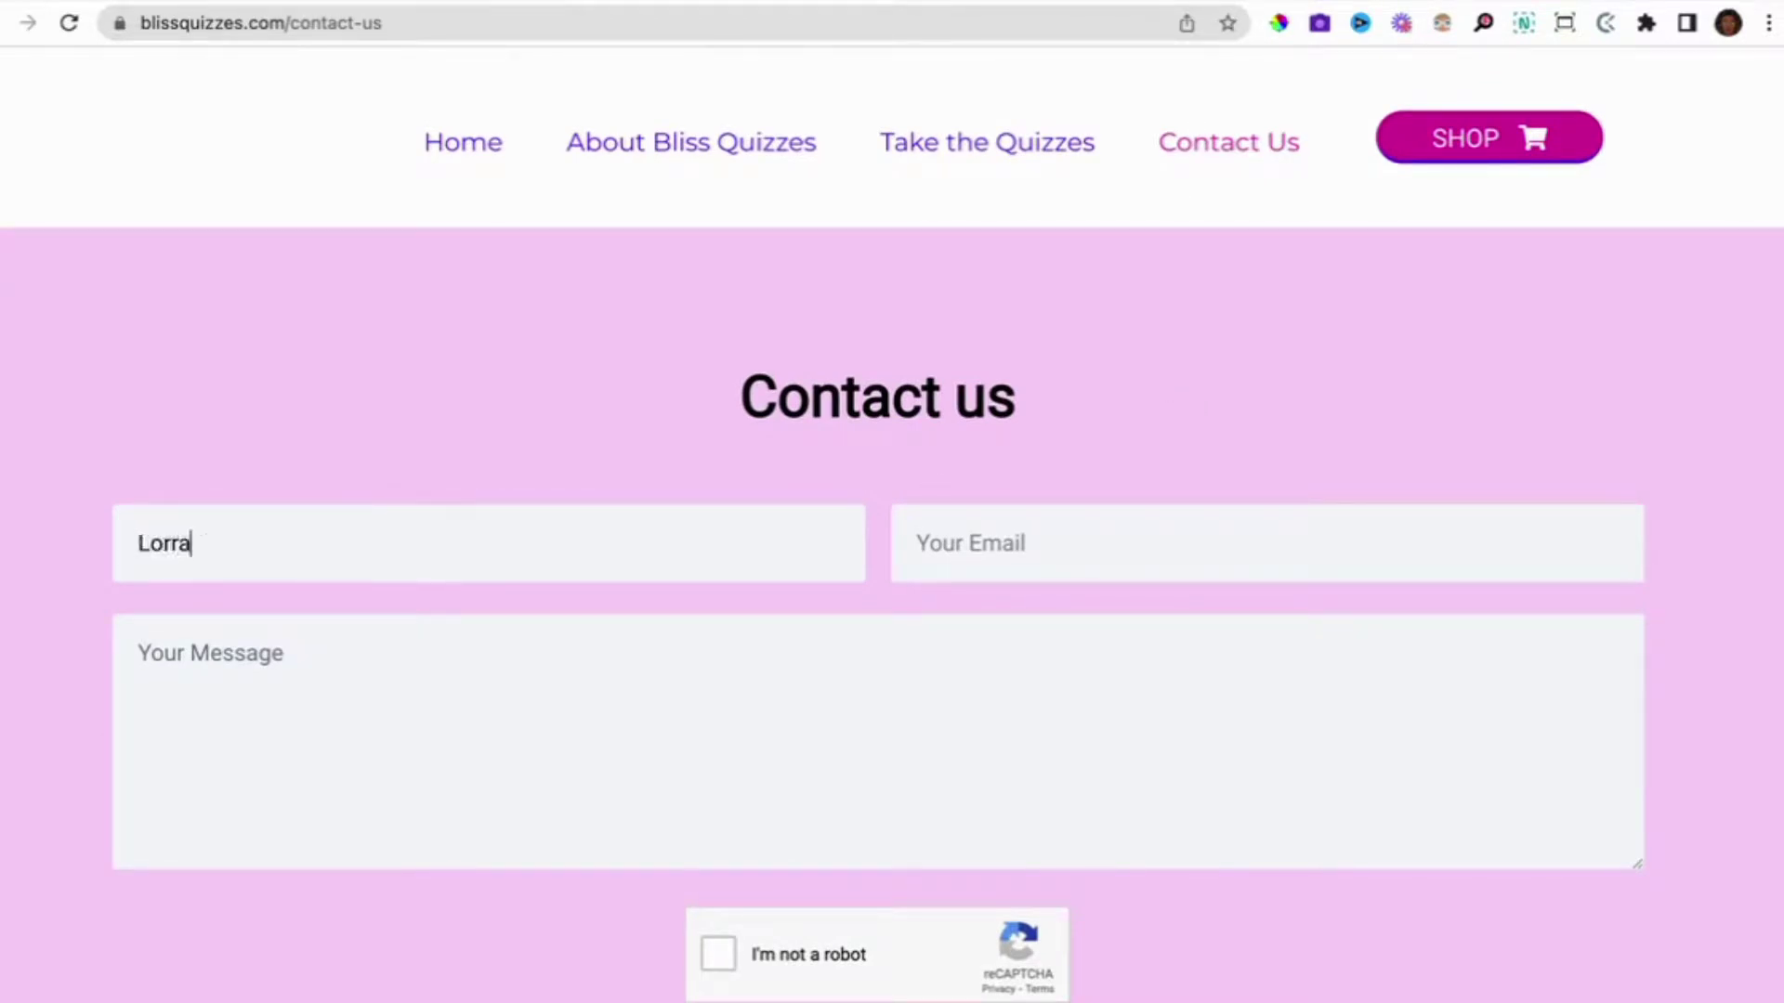
pyautogui.click(996, 557)
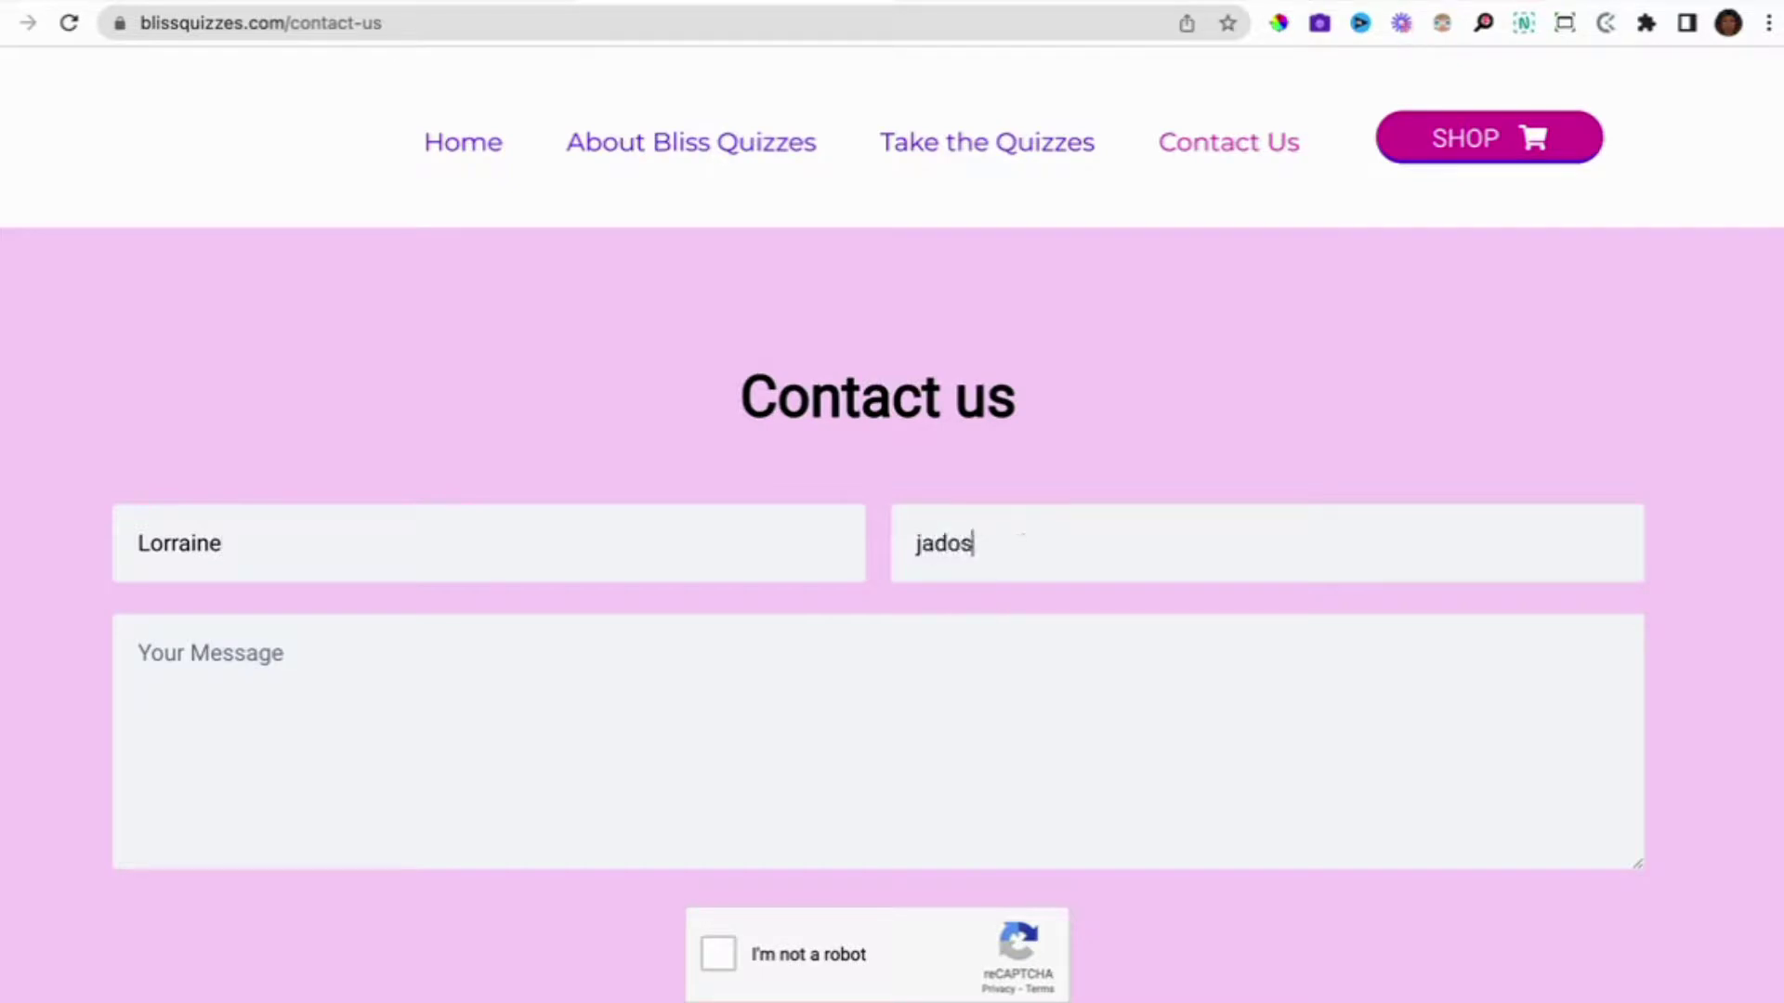
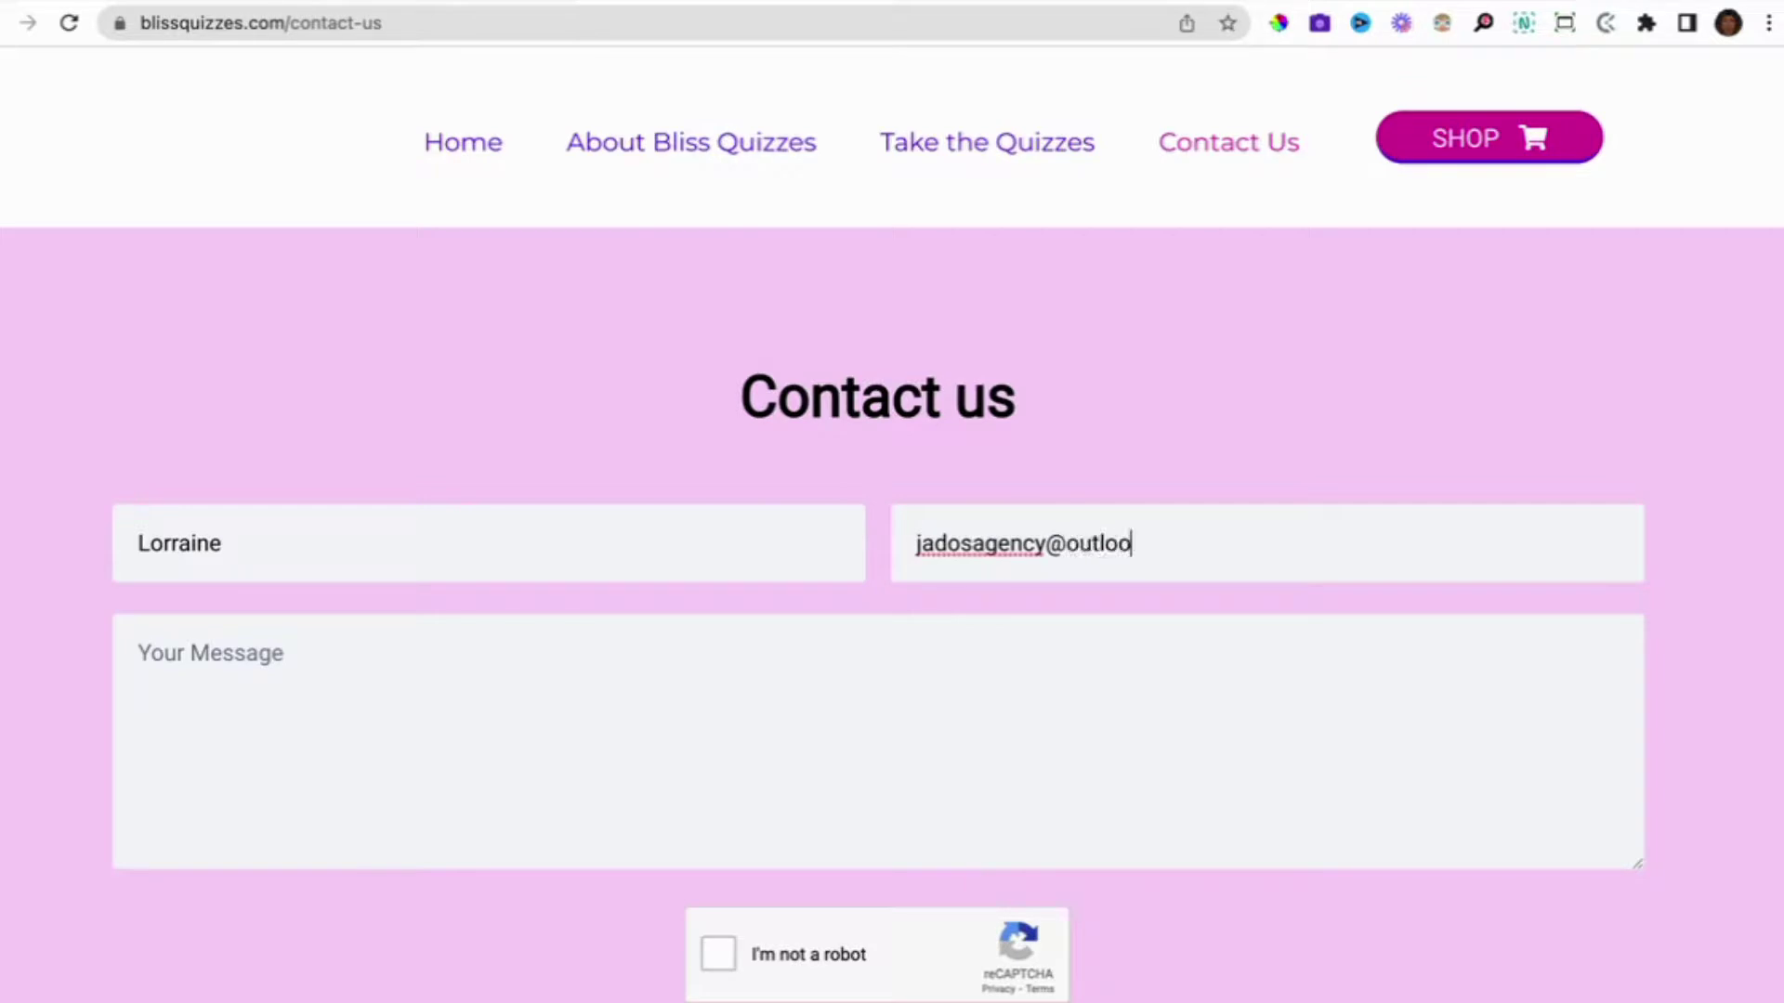
pyautogui.click(568, 723)
pyautogui.write('T')
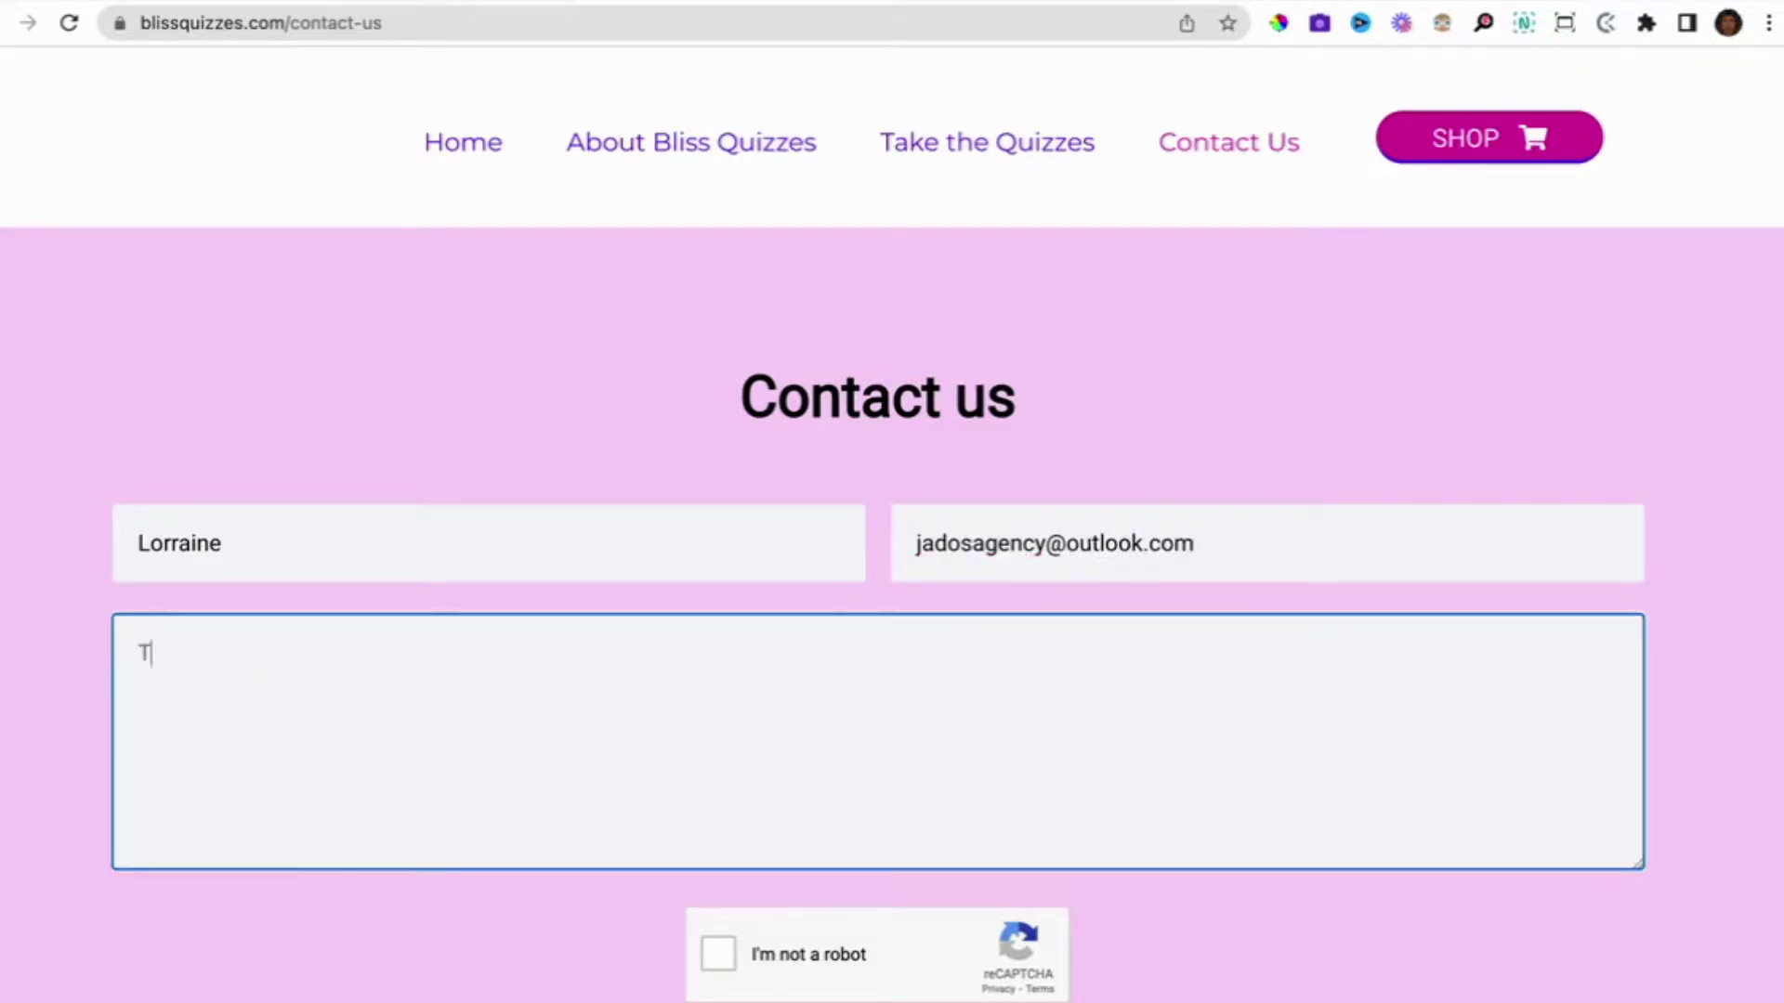
pyautogui.write('his is a test 28/4/22')
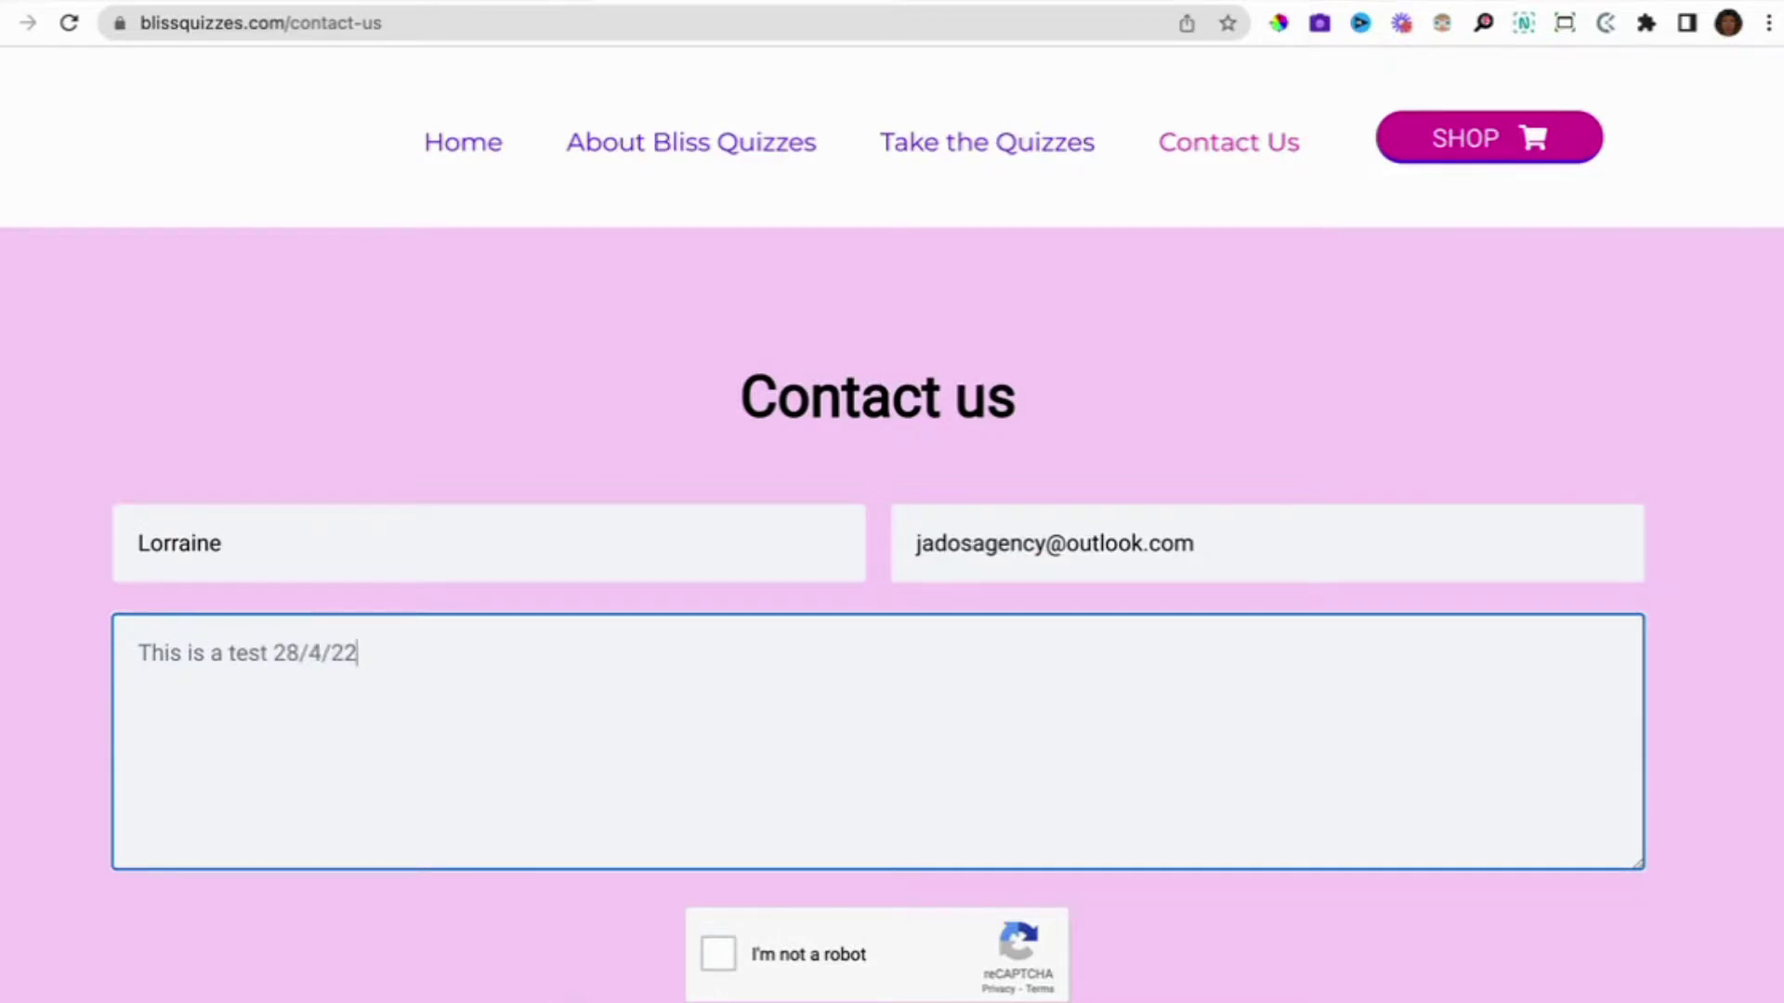
# Pass the robot check, check the systeme.io sender email, and reload the contact page after sending.
pyautogui.click(720, 962)
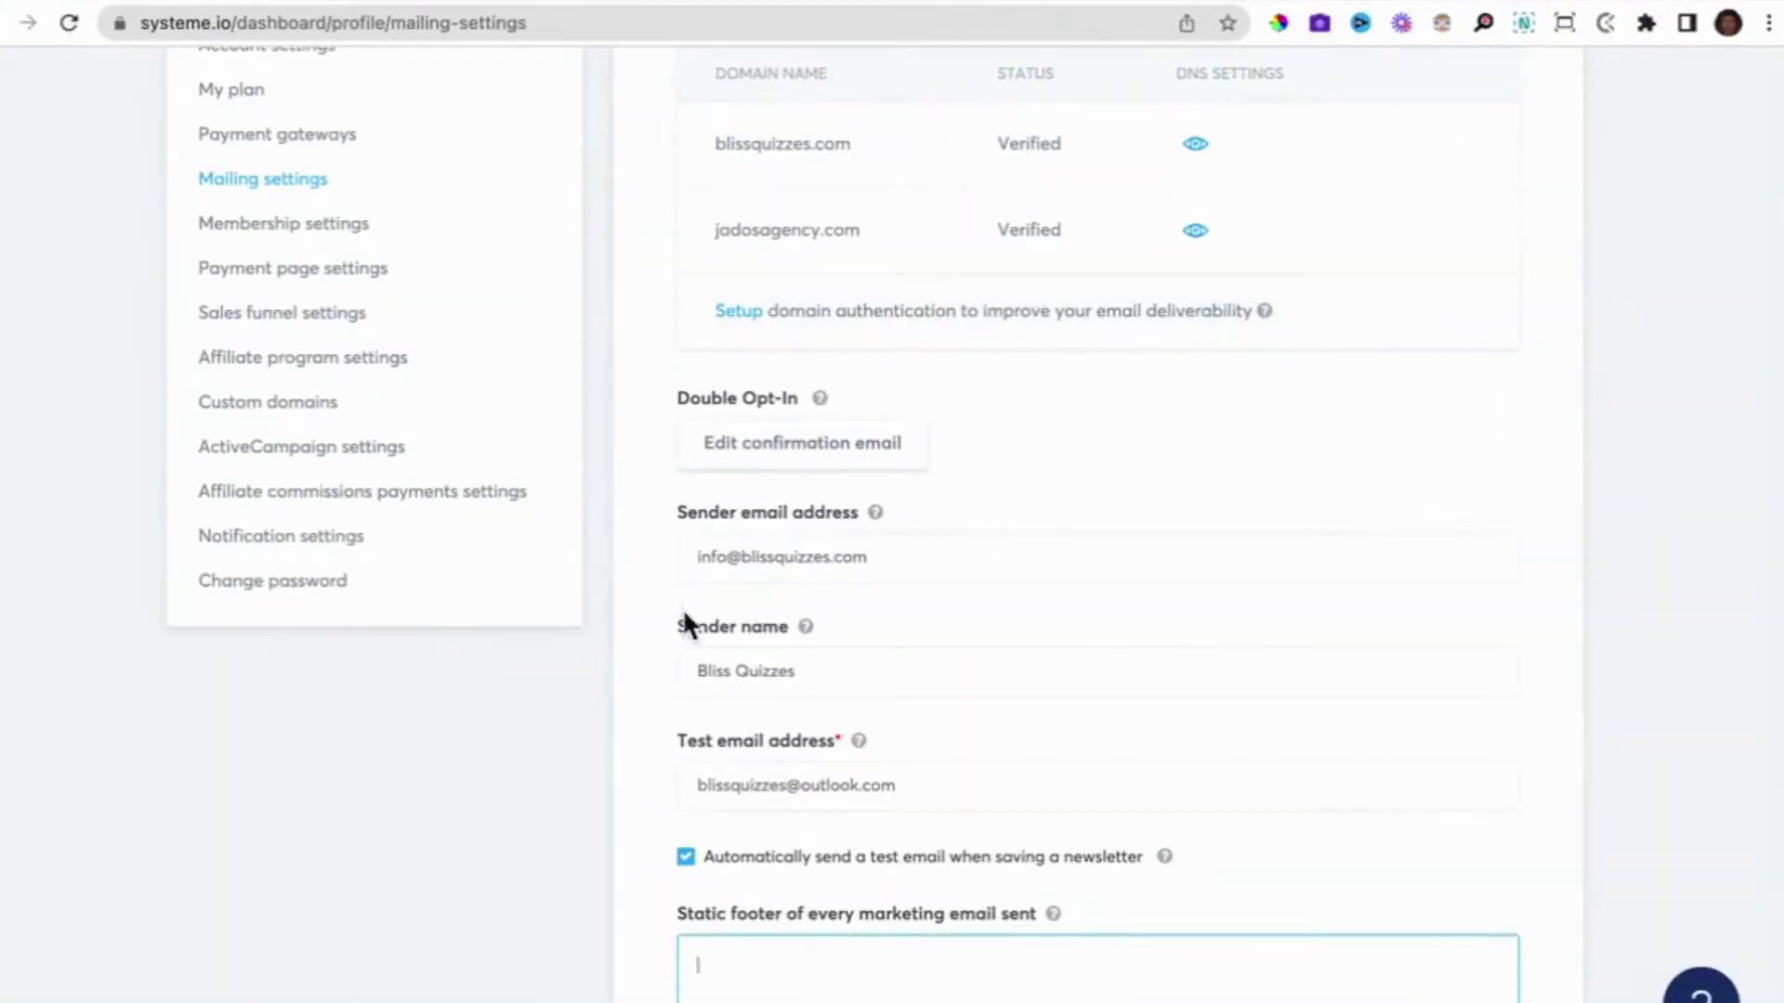
pyautogui.tripleClick(721, 562)
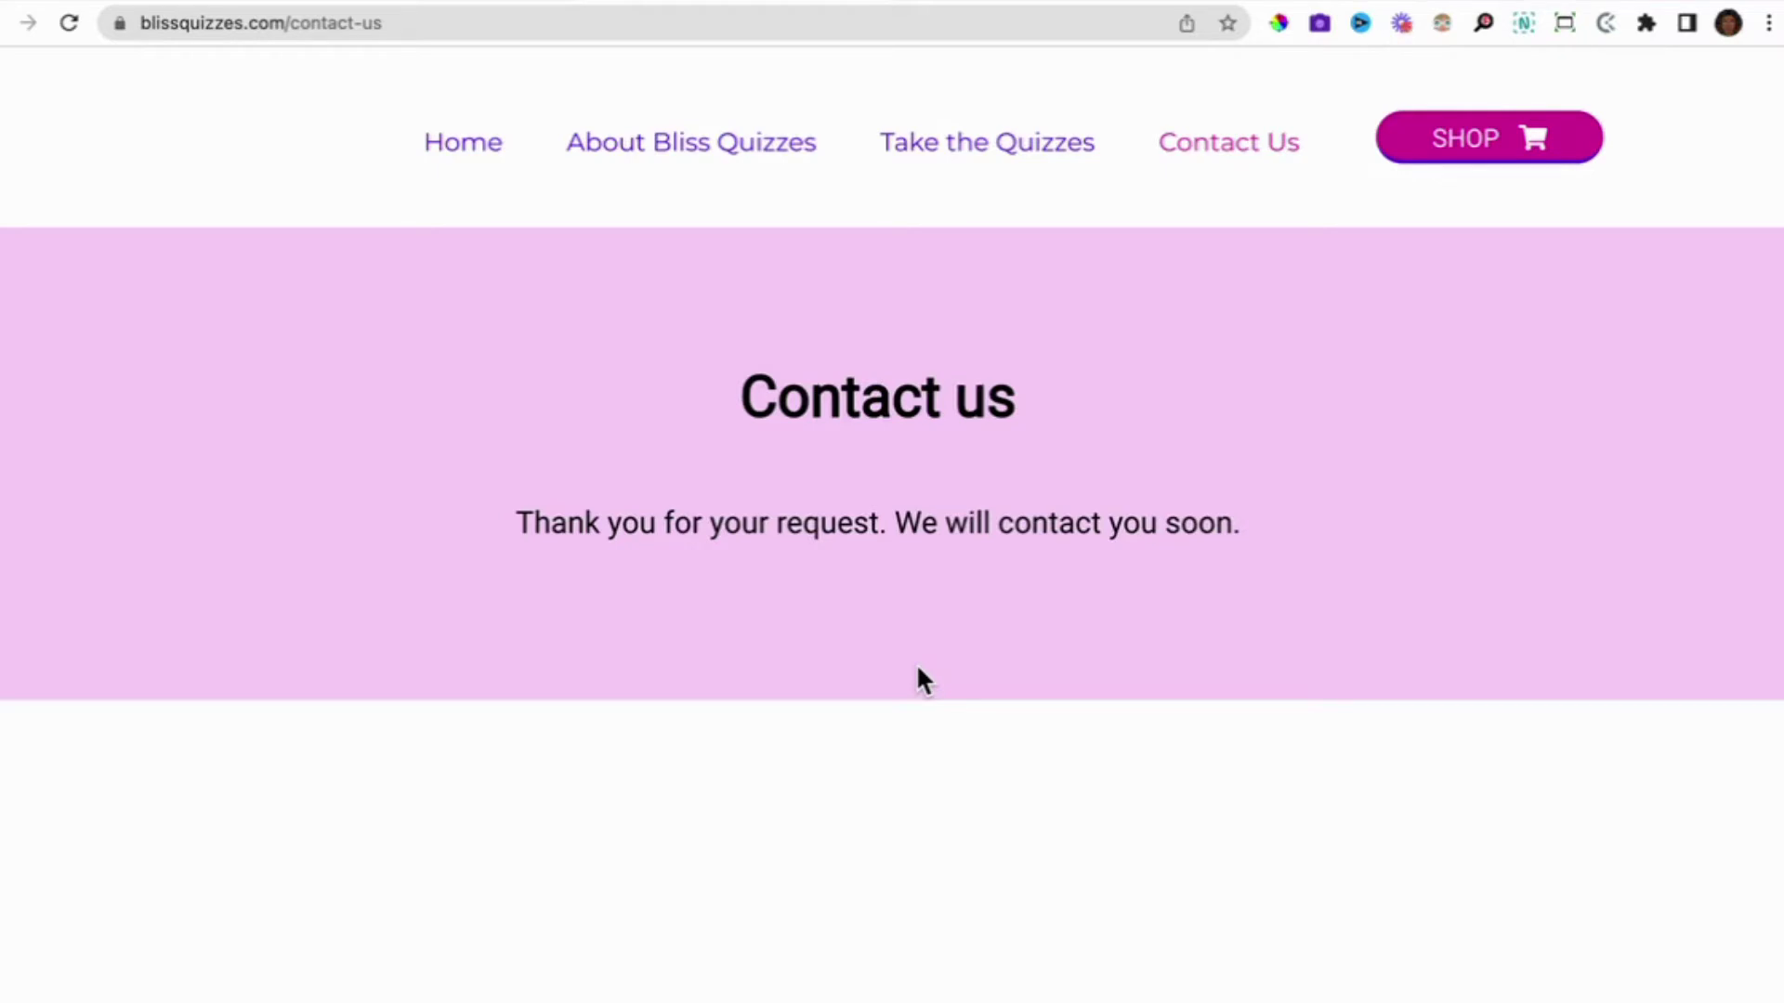
pyautogui.click(1223, 145)
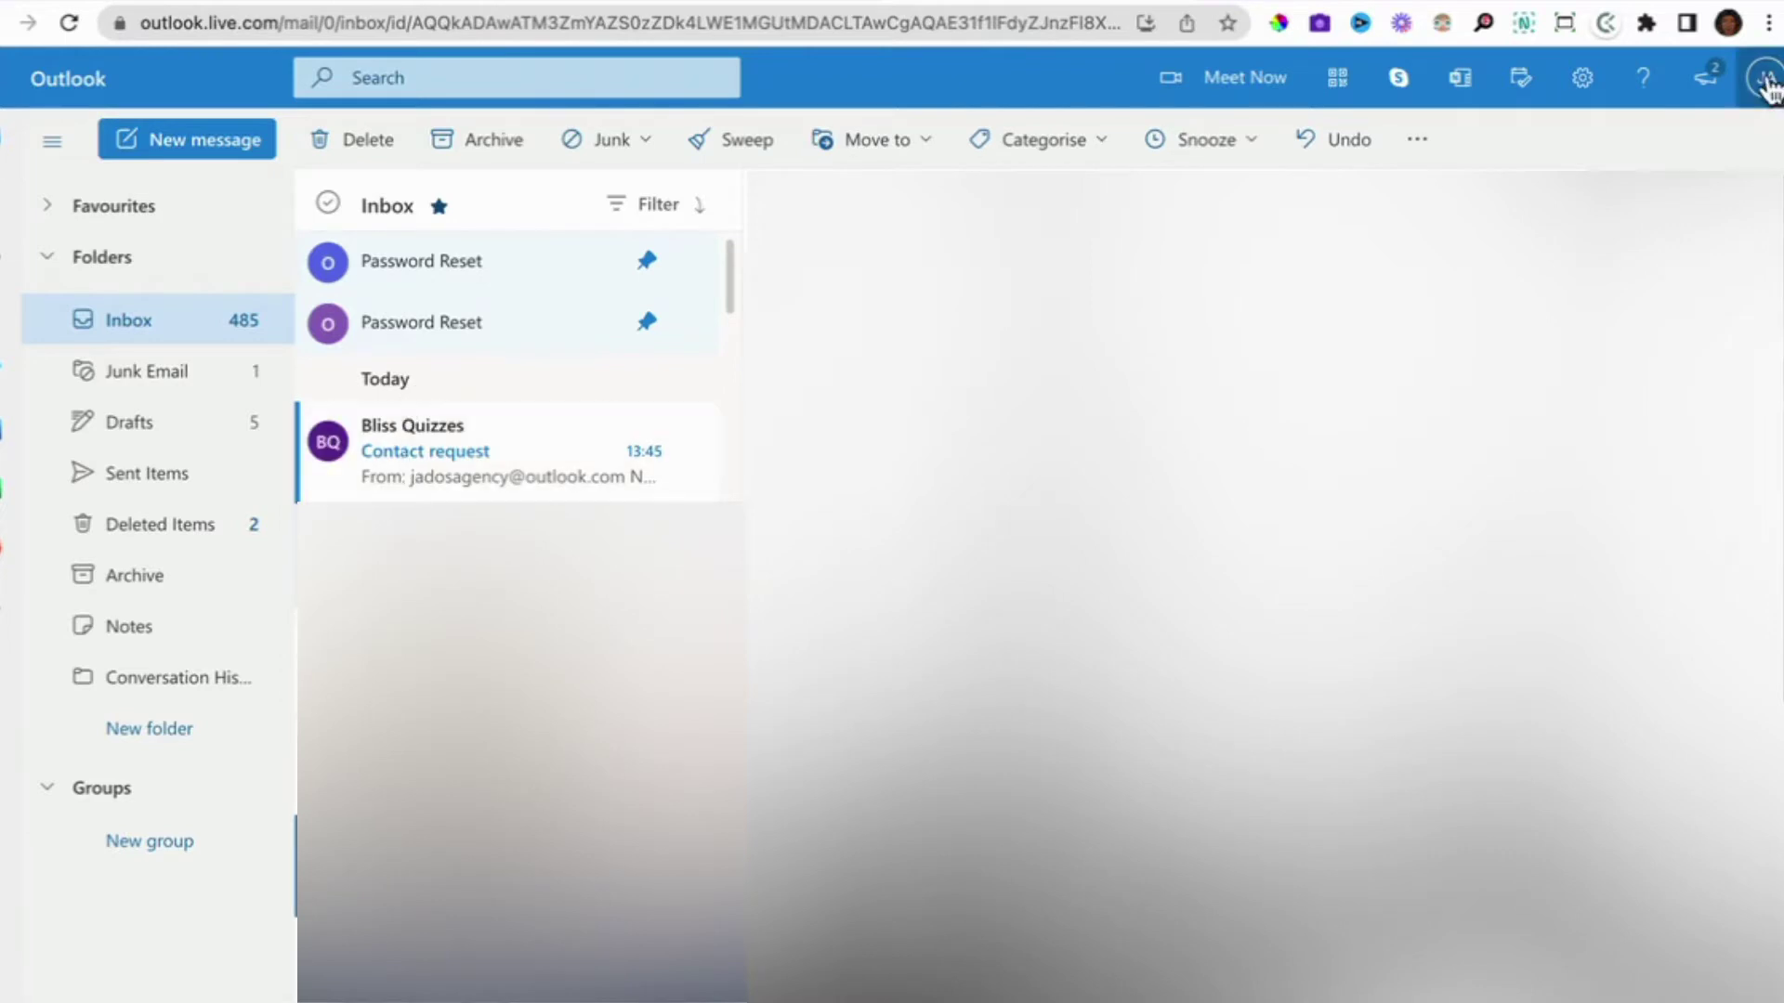
# Confirm the signed-in Outlook account and open the Bliss Quizzes Contact request email.
pyautogui.click(1765, 77)
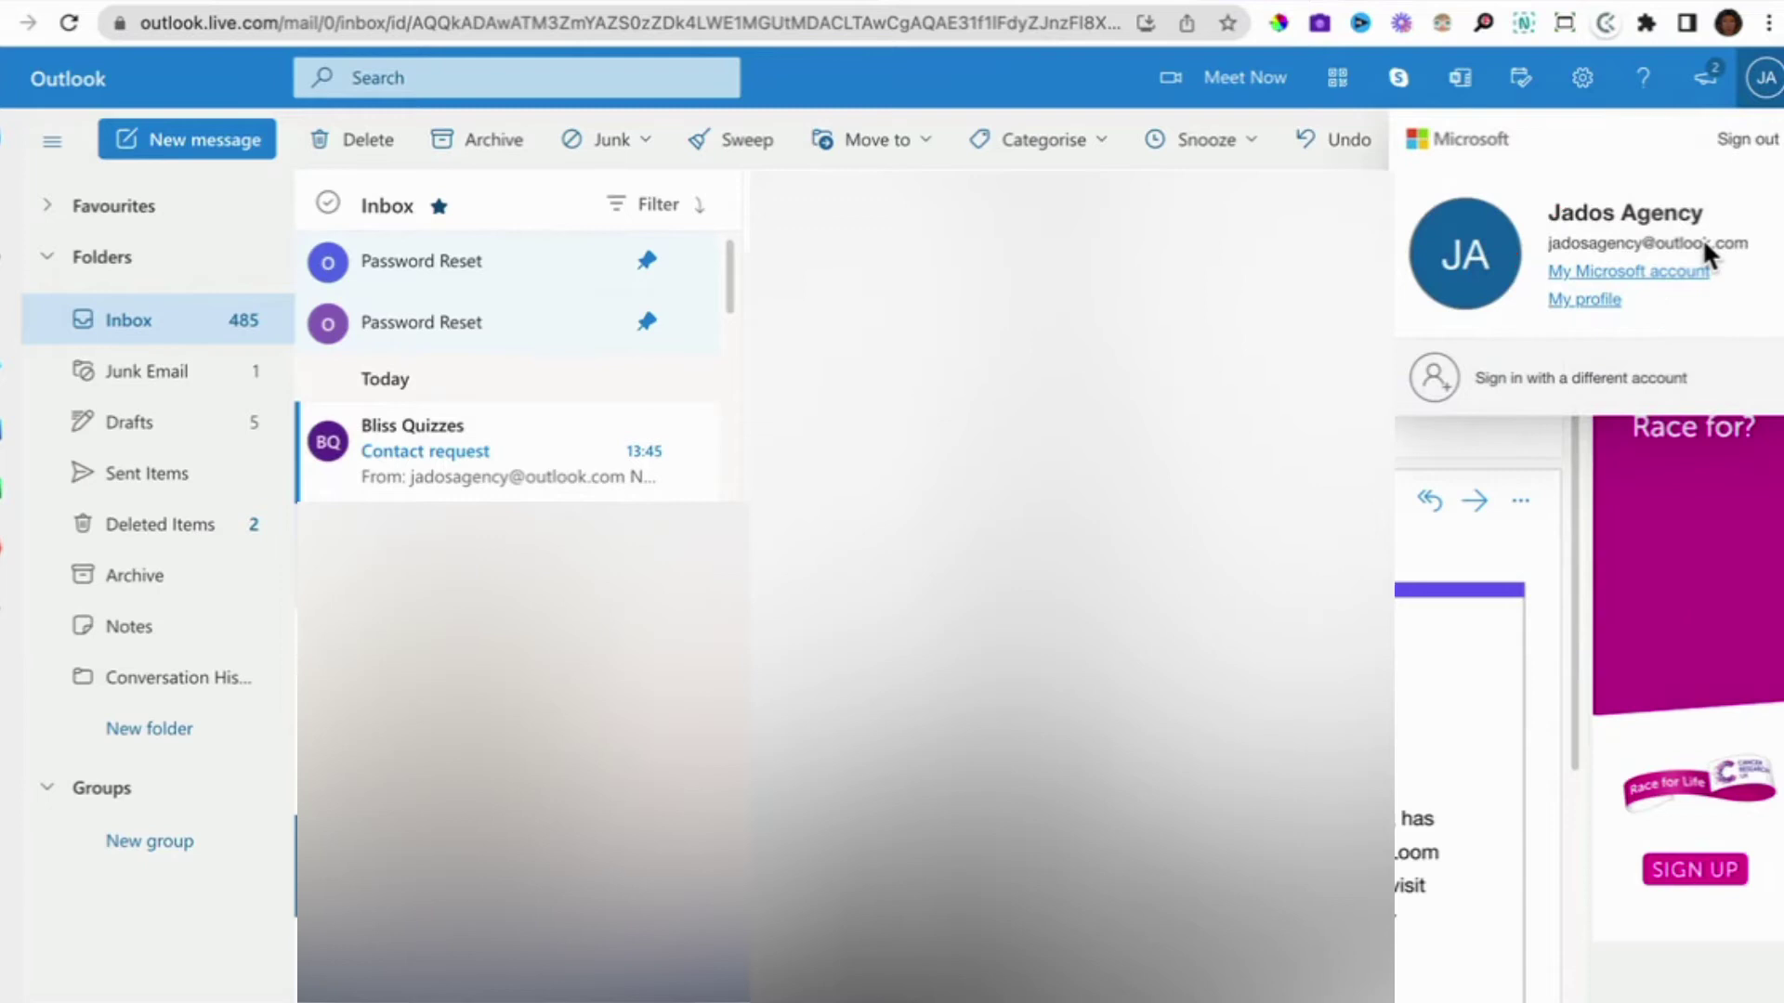
pyautogui.click(558, 427)
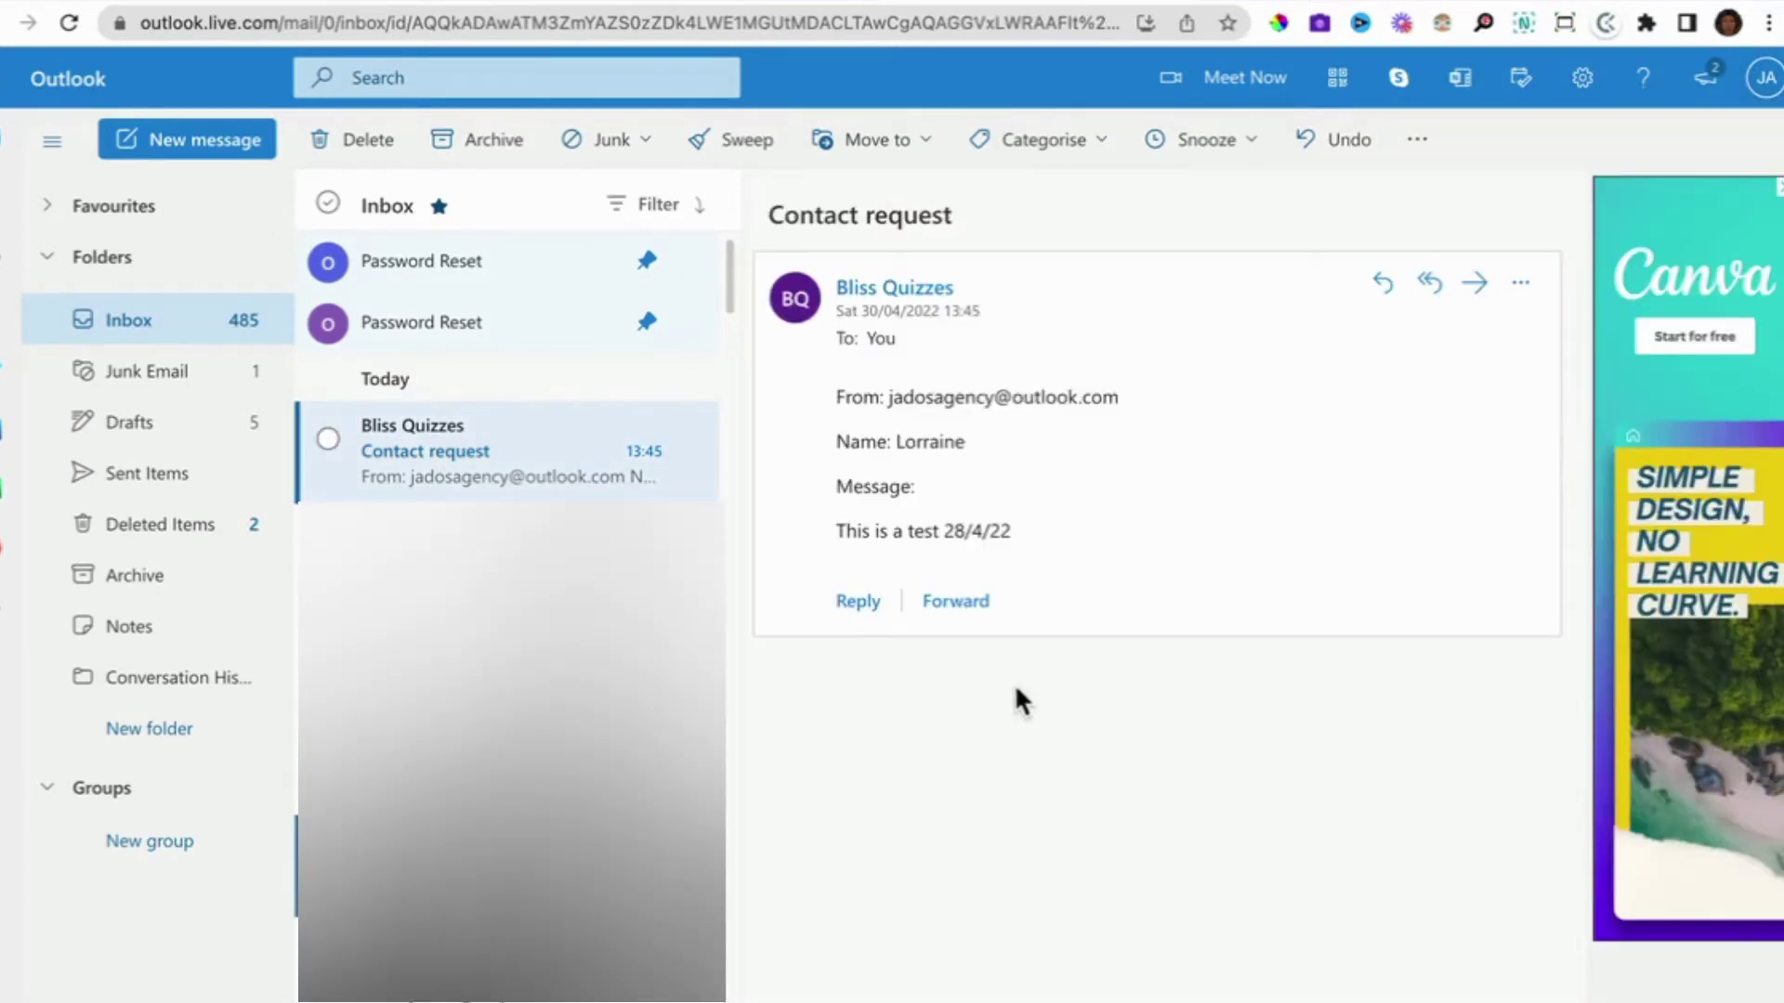